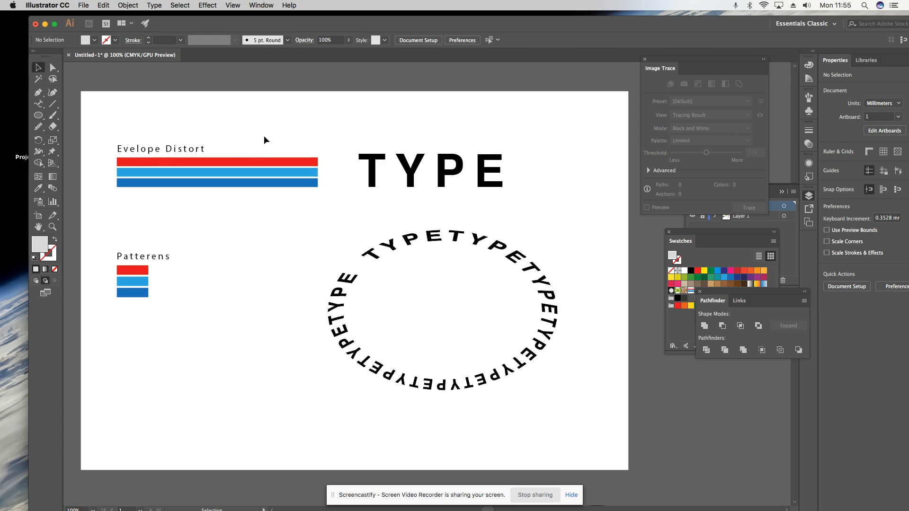
Start a warp envelope distortion on the three long stripes with a horizontal bend of 24%.
{"action": "left_click_drag", "start_coordinate": [263, 138], "coordinate": [287, 212]}
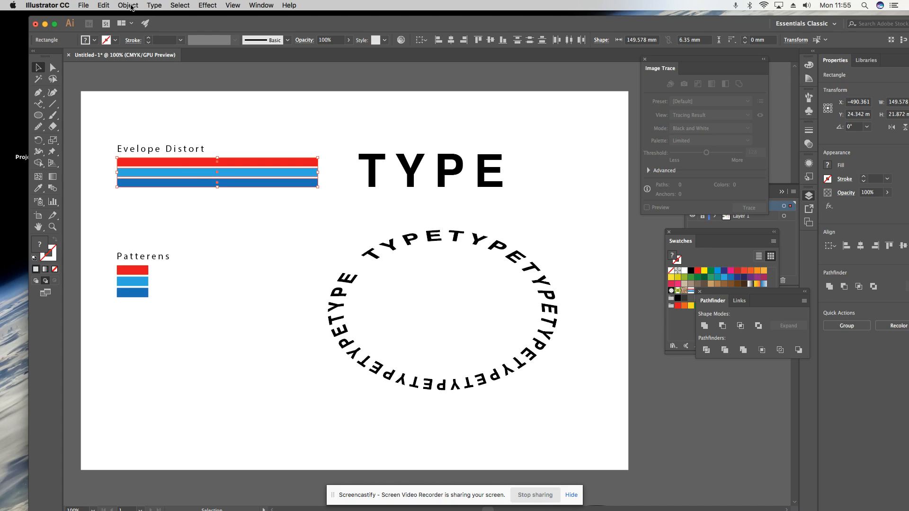
{"action": "left_click", "coordinate": [129, 6]}
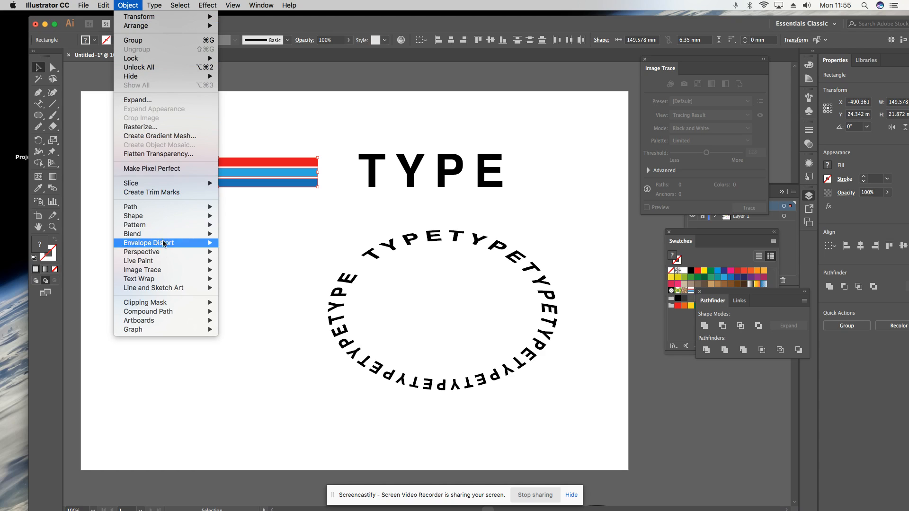
{"action": "mouse_move", "coordinate": [165, 246]}
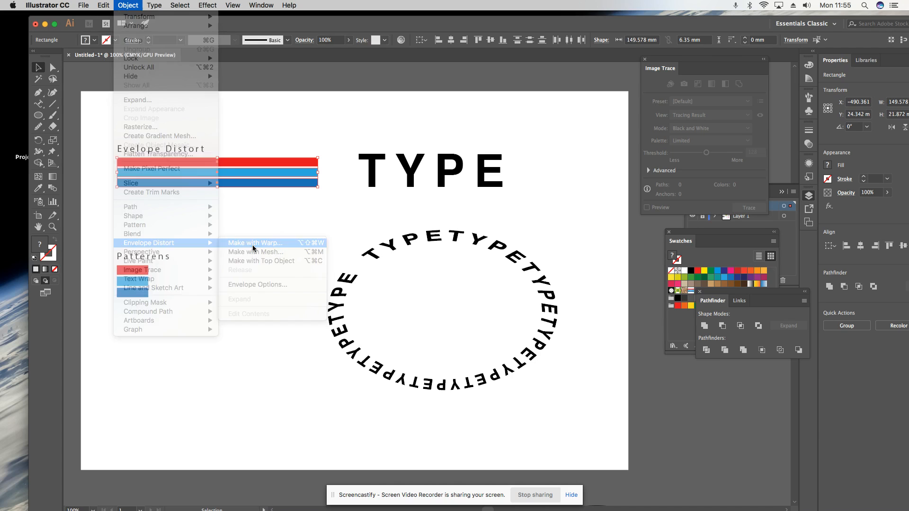
{"action": "left_click", "coordinate": [253, 243]}
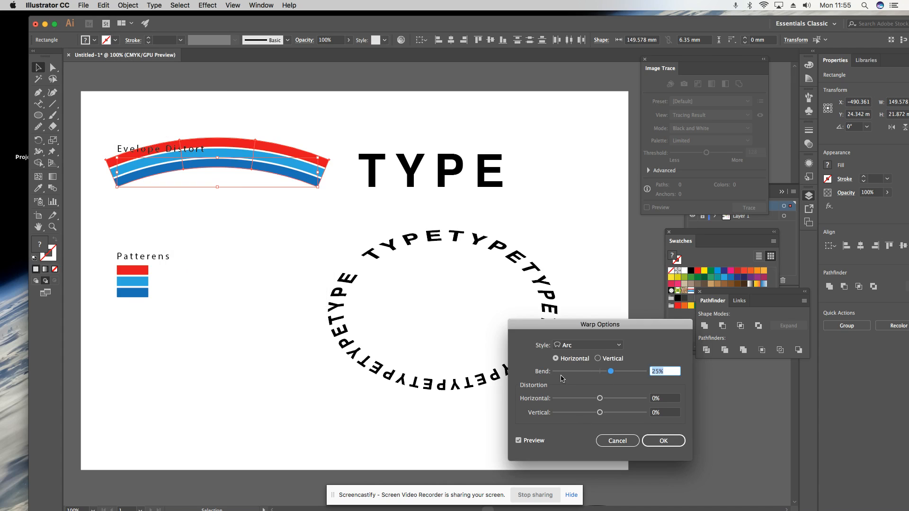
{"action": "mouse_move", "coordinate": [610, 373]}
{"action": "left_mouse_down"}
{"action": "mouse_move", "coordinate": [630, 375]}
{"action": "mouse_move", "coordinate": [611, 373]}
{"action": "left_mouse_up"}
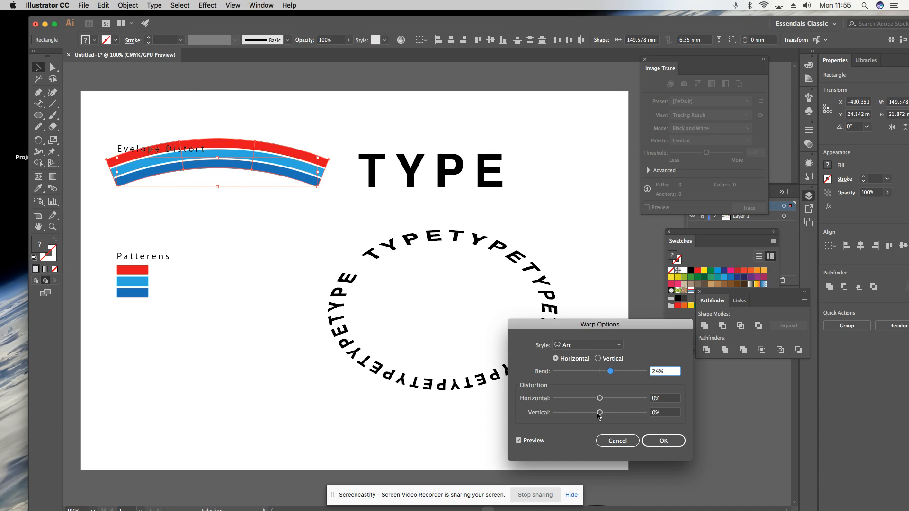
{"action": "left_click", "coordinate": [597, 359]}
{"action": "left_click", "coordinate": [556, 359]}
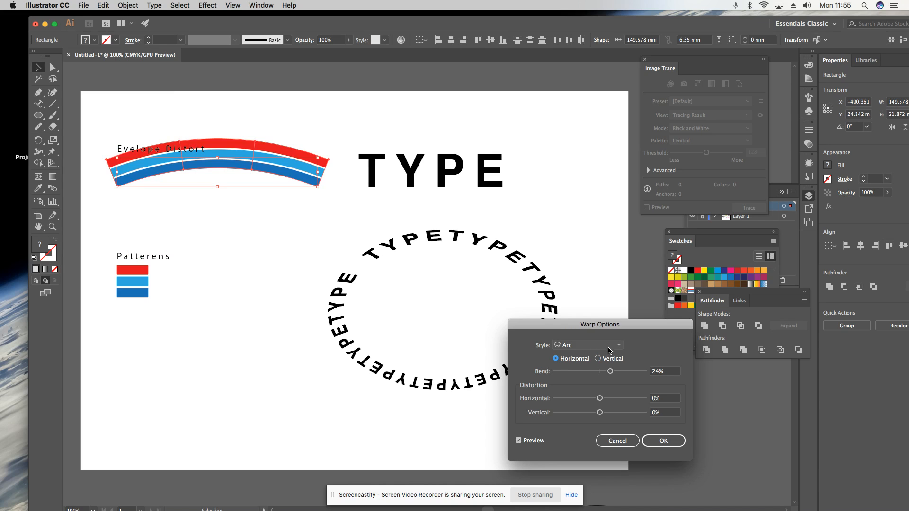
Try the Squeeze warp style on the stripes, and apply the Flag style to them instead.
{"action": "left_click", "coordinate": [609, 348]}
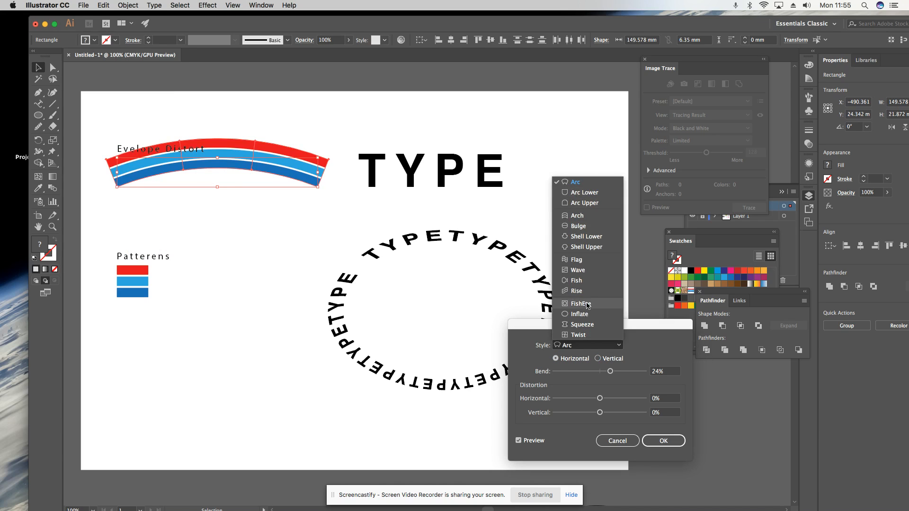
{"action": "left_click", "coordinate": [582, 325]}
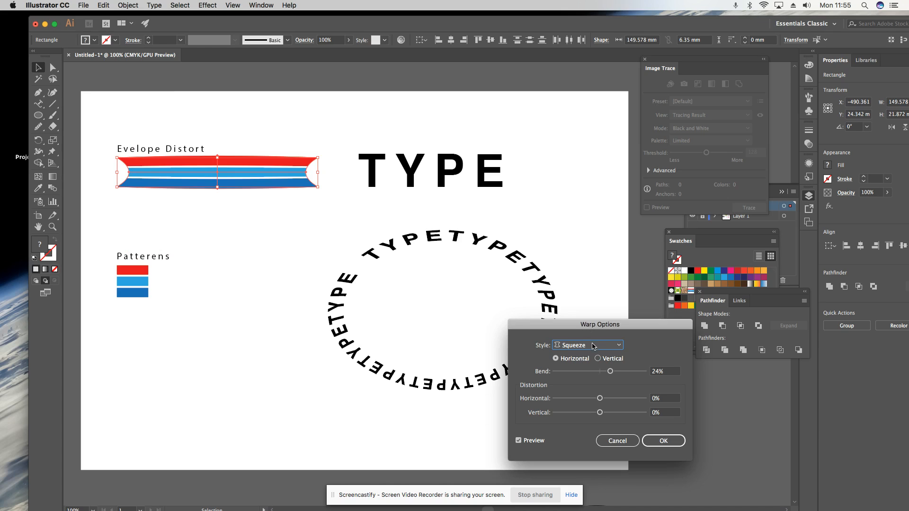
{"action": "left_click", "coordinate": [593, 347]}
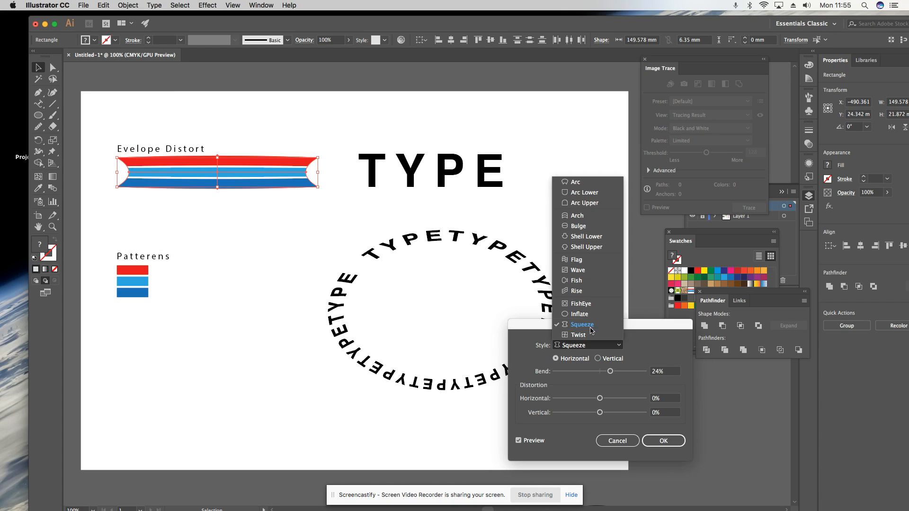
{"action": "left_click", "coordinate": [578, 260]}
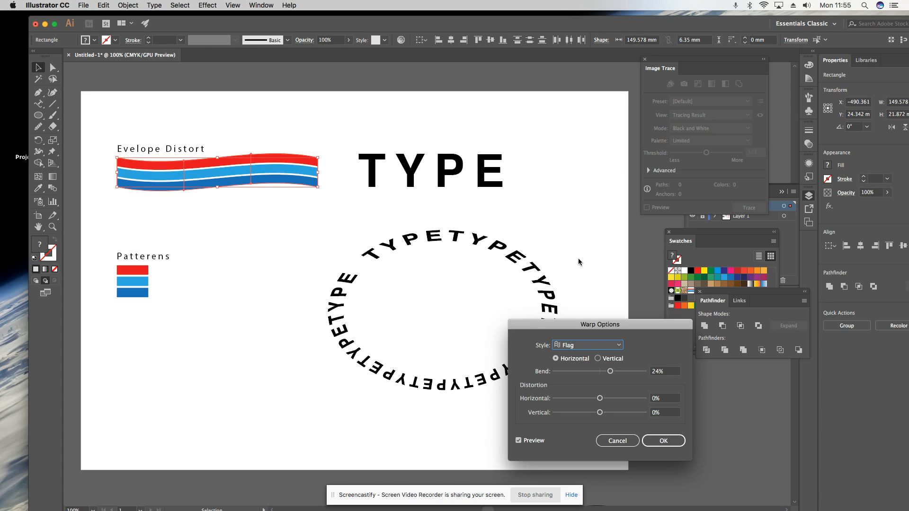
{"action": "left_click", "coordinate": [663, 441]}
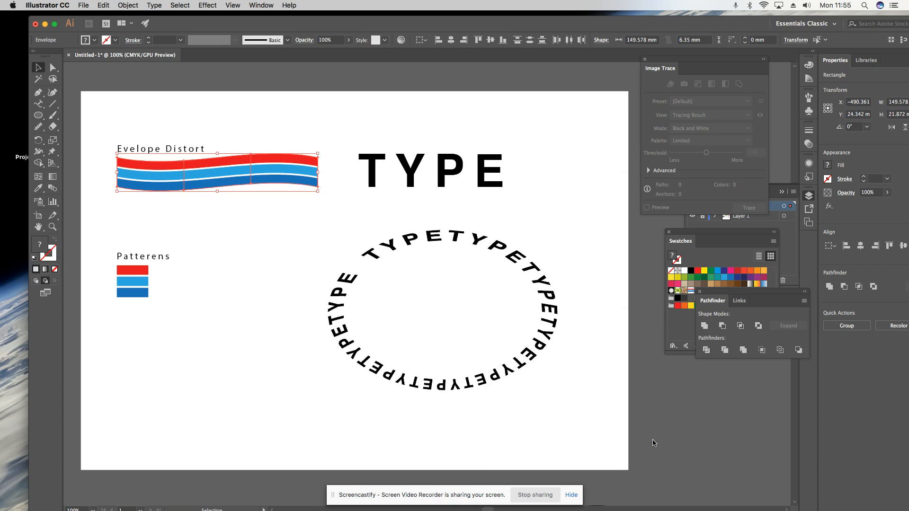
Convert the large word TYPE beside the stripes to outlines.
{"action": "left_click_drag", "start_coordinate": [360, 125], "coordinate": [521, 211]}
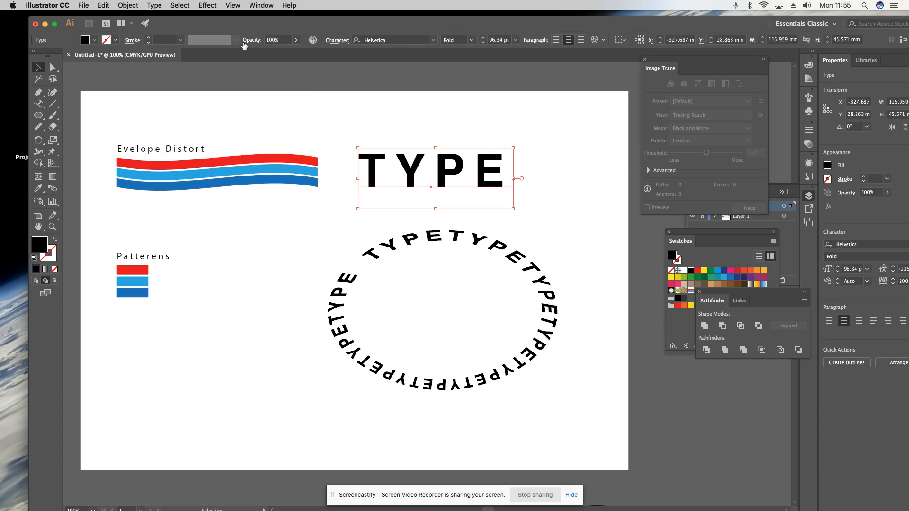
{"action": "left_click", "coordinate": [136, 5]}
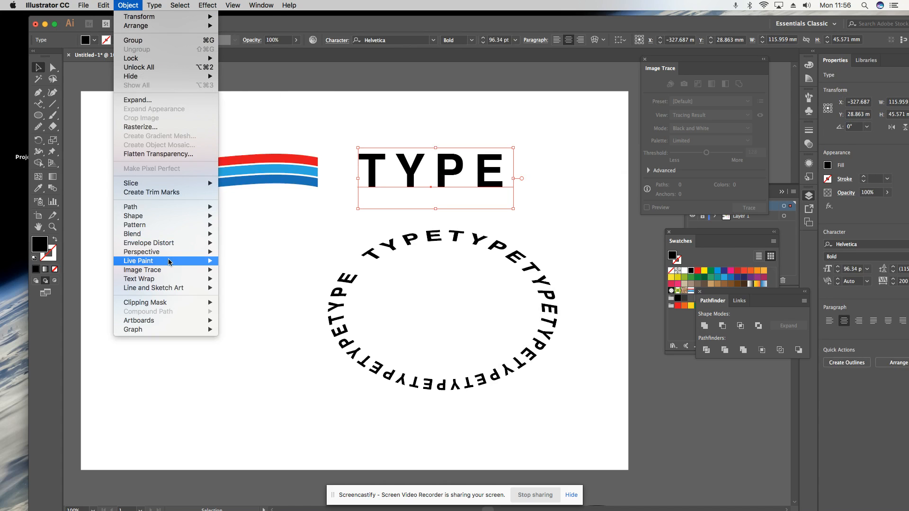
{"action": "left_click", "coordinate": [130, 6]}
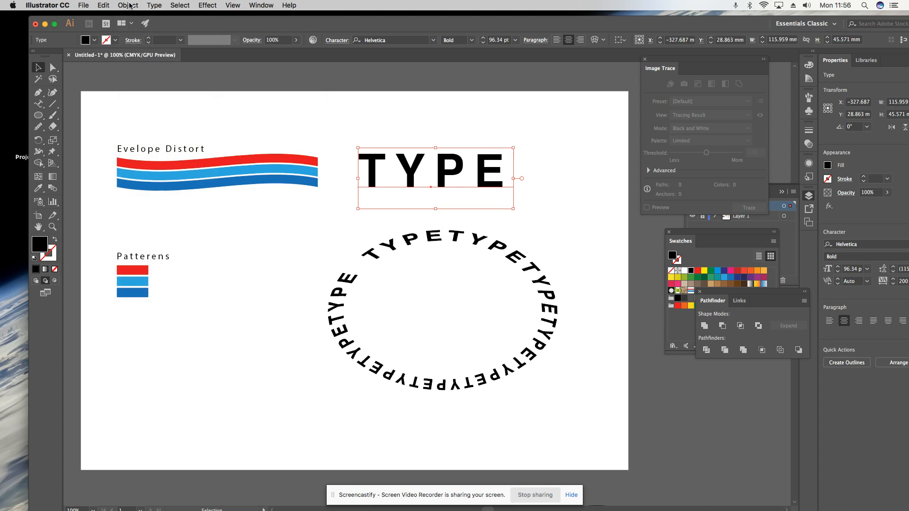
{"action": "left_click", "coordinate": [159, 5]}
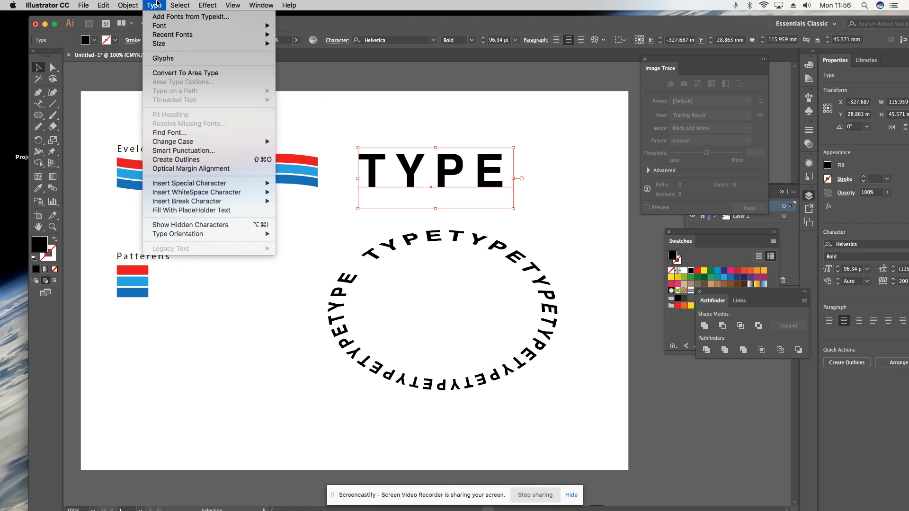
{"action": "left_click", "coordinate": [182, 165]}
{"action": "left_click", "coordinate": [128, 5]}
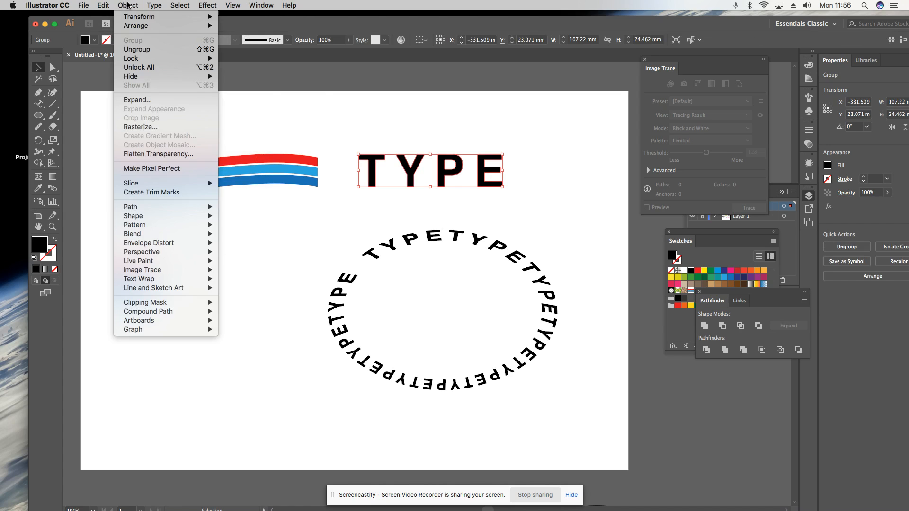
{"action": "mouse_move", "coordinate": [155, 246]}
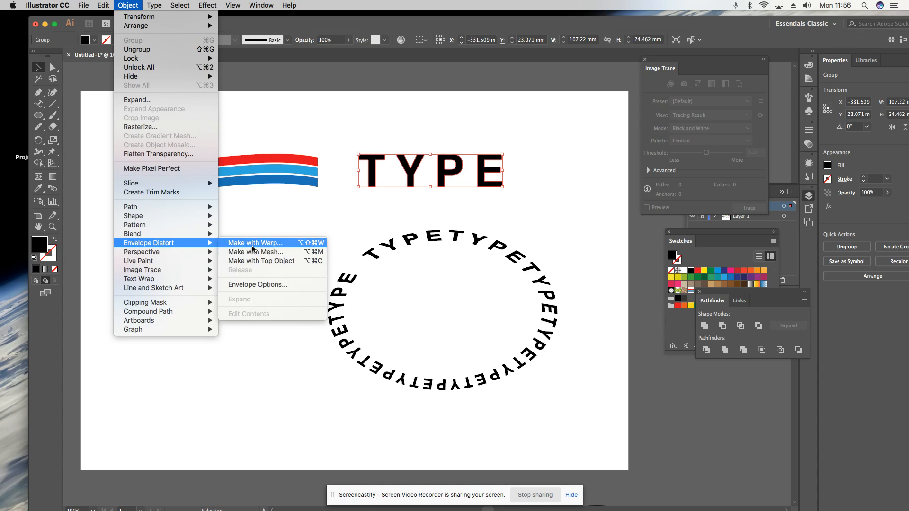
{"action": "left_click", "coordinate": [257, 253]}
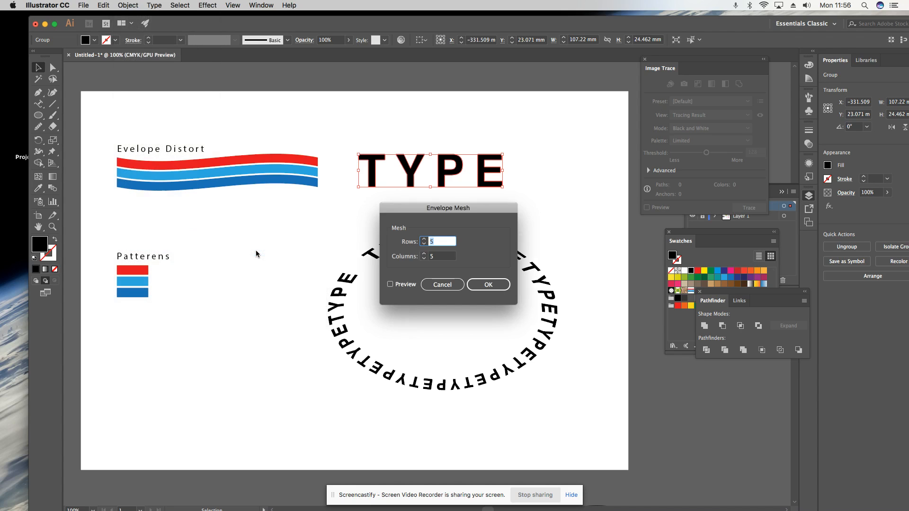
{"action": "left_click", "coordinate": [442, 287]}
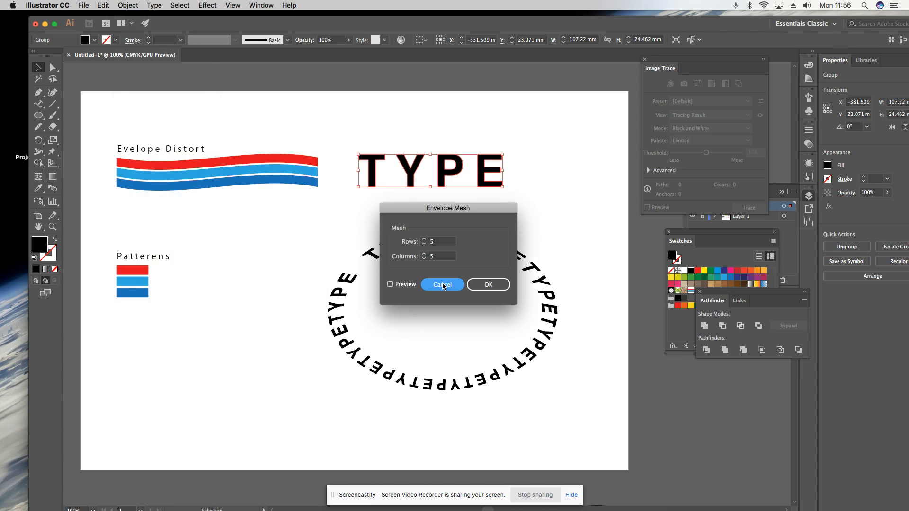
Apply a Flag warp envelope with a 24% horizontal bend to the outlined word TYPE and deselect it.
{"action": "left_click", "coordinate": [128, 5]}
{"action": "mouse_move", "coordinate": [164, 229]}
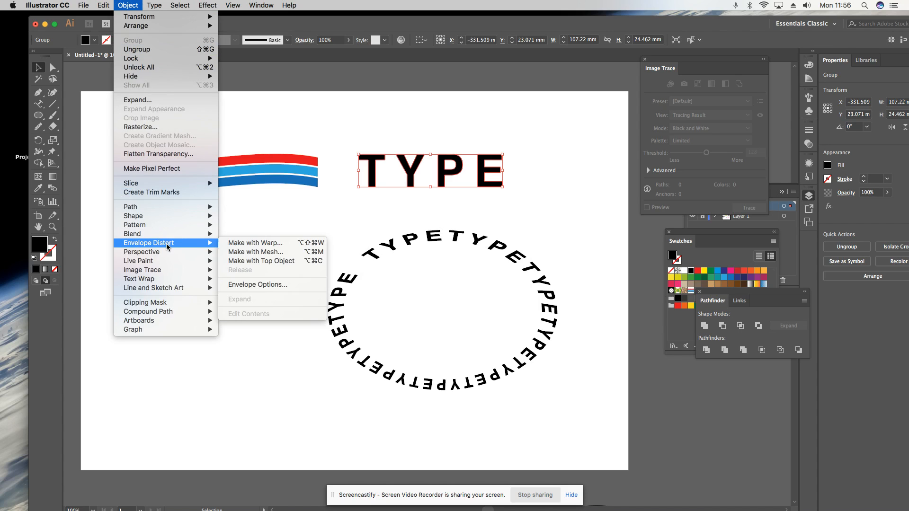
{"action": "left_click", "coordinate": [230, 243]}
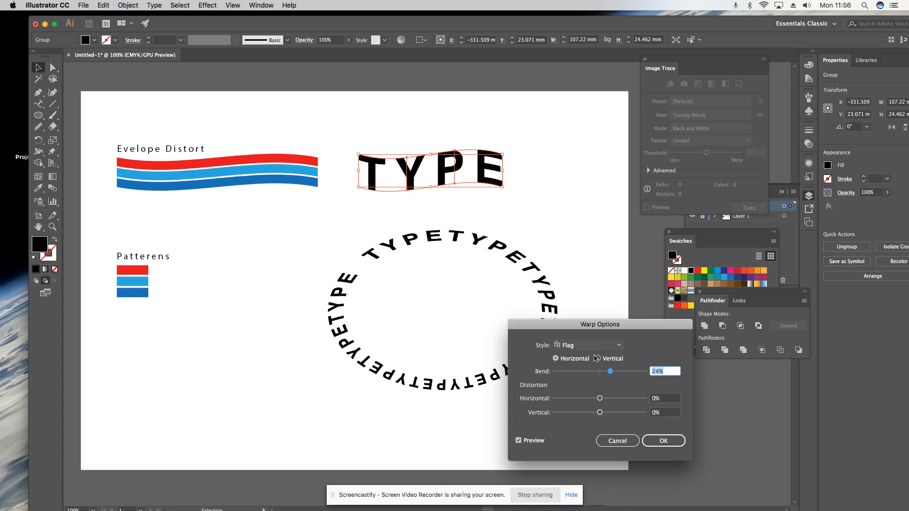
{"action": "left_click", "coordinate": [667, 441]}
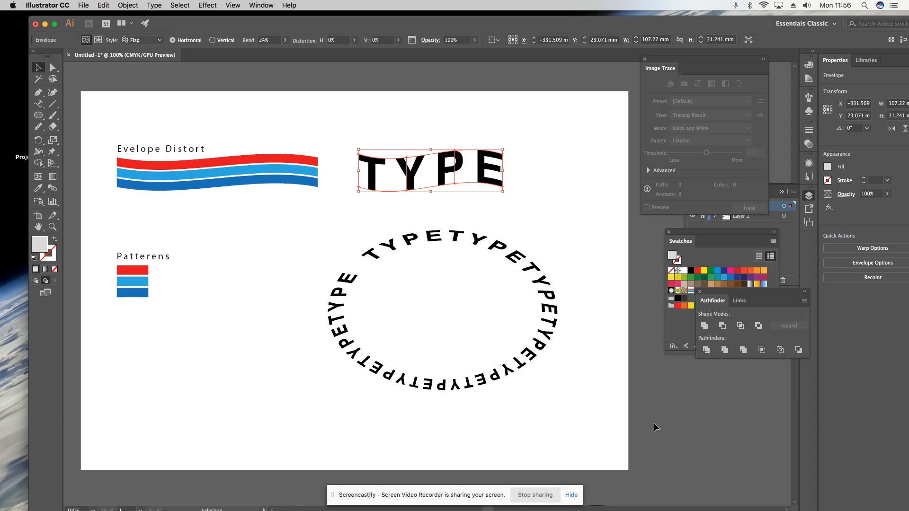
{"action": "left_click", "coordinate": [518, 222]}
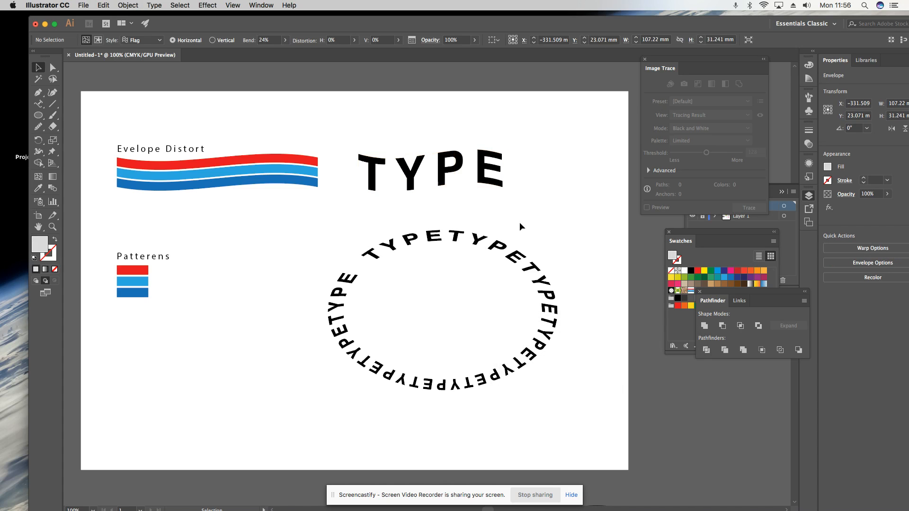
Replace the warped ring of text with a drawn circle about 139 mm in diameter, with a 1 pt black stroke.
{"action": "left_click", "coordinate": [390, 256]}
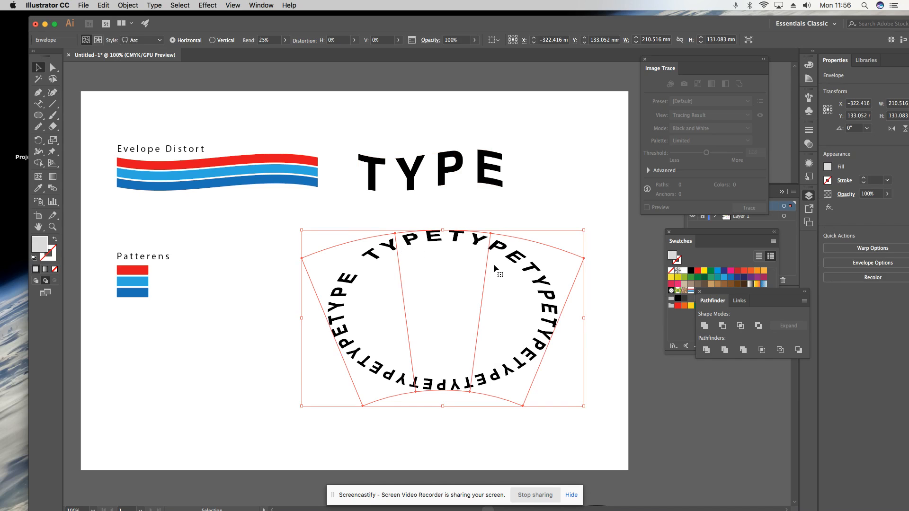
{"action": "key", "text": "Delete"}
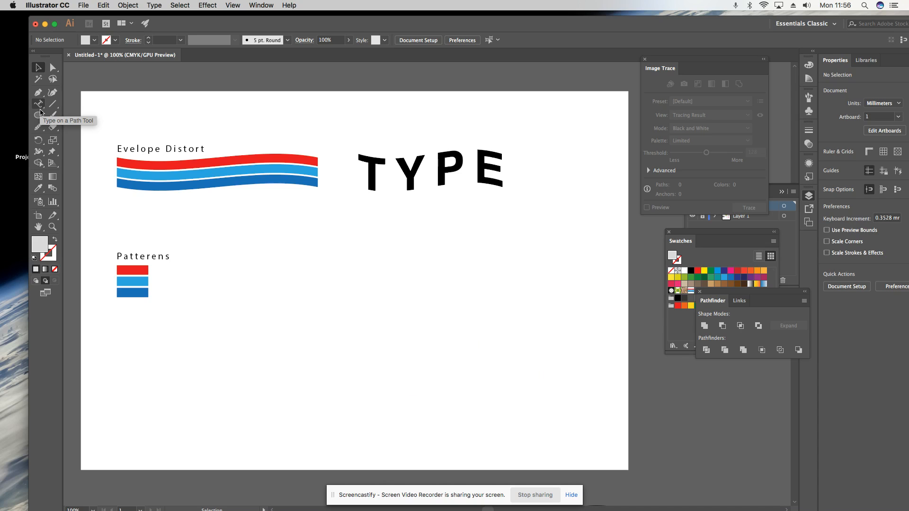
{"action": "left_click", "coordinate": [39, 115]}
{"action": "left_click_drag", "start_coordinate": [364, 245], "coordinate": [549, 432]}
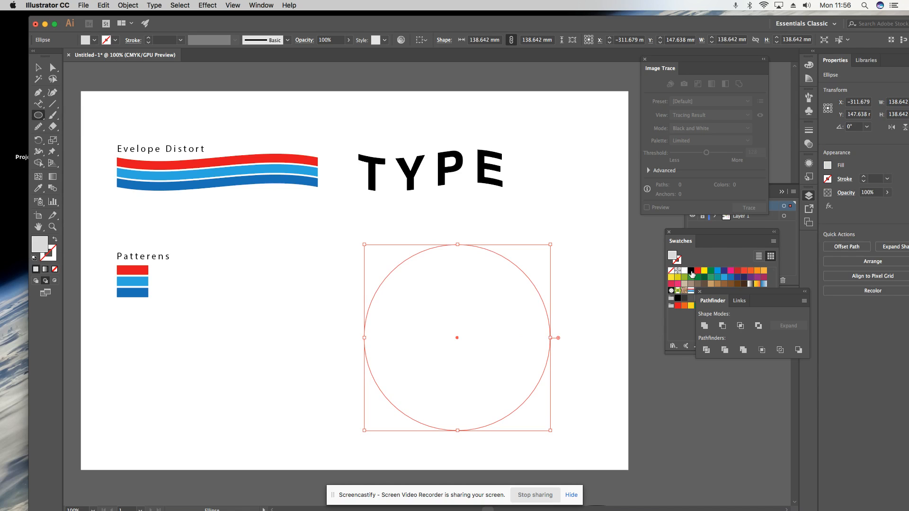
{"action": "left_click_drag", "start_coordinate": [690, 273], "coordinate": [678, 260]}
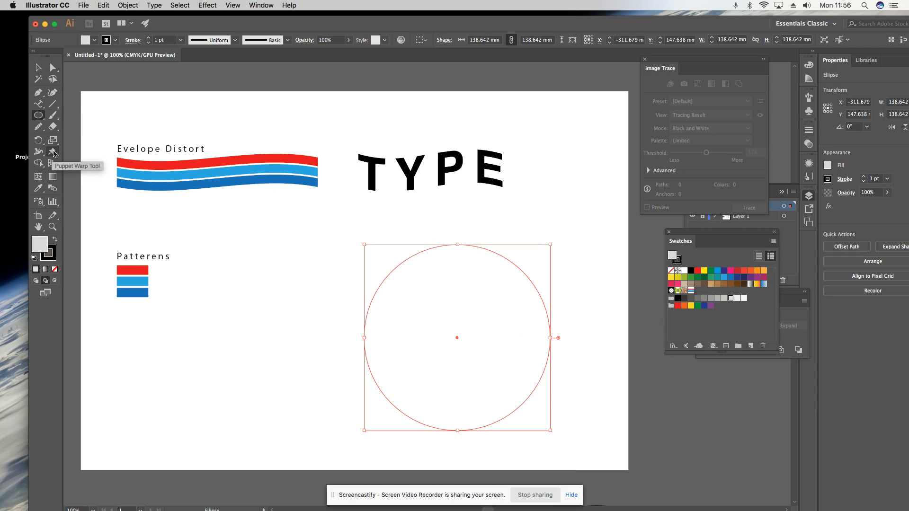
Move the new circle about 1 mm to the right and leave it deselected.
{"action": "left_click", "coordinate": [39, 67]}
{"action": "left_click", "coordinate": [374, 233]}
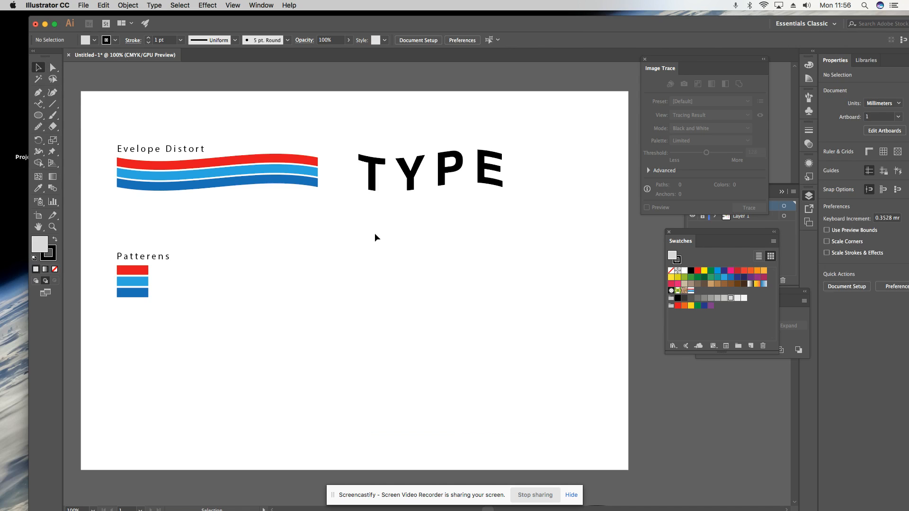
{"action": "left_click_drag", "start_coordinate": [384, 284], "coordinate": [386, 284]}
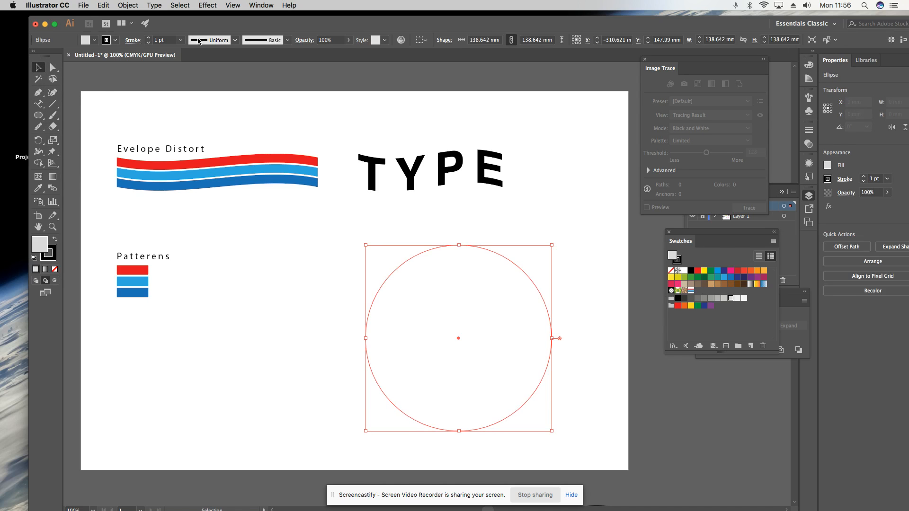
{"action": "left_click", "coordinate": [128, 5]}
{"action": "left_click", "coordinate": [198, 27]}
{"action": "left_click", "coordinate": [330, 257]}
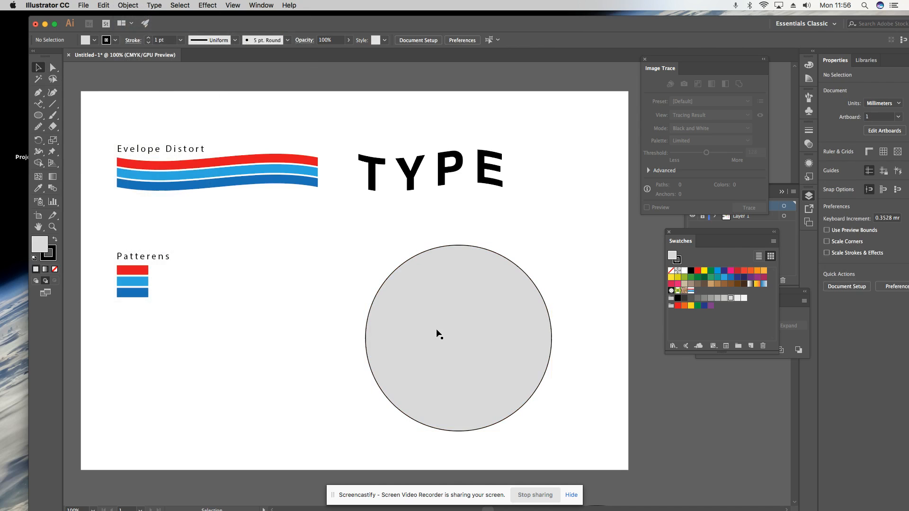
Use Type on a Path on the circle to fill its outline with the word TYPE repeated all the way around.
{"action": "left_click", "coordinate": [442, 336]}
{"action": "left_click", "coordinate": [40, 105]}
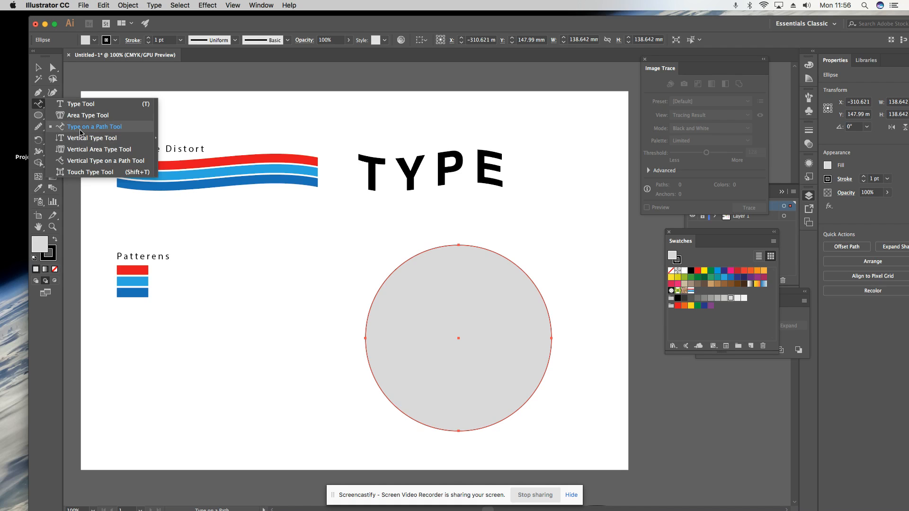
{"action": "left_click", "coordinate": [80, 129]}
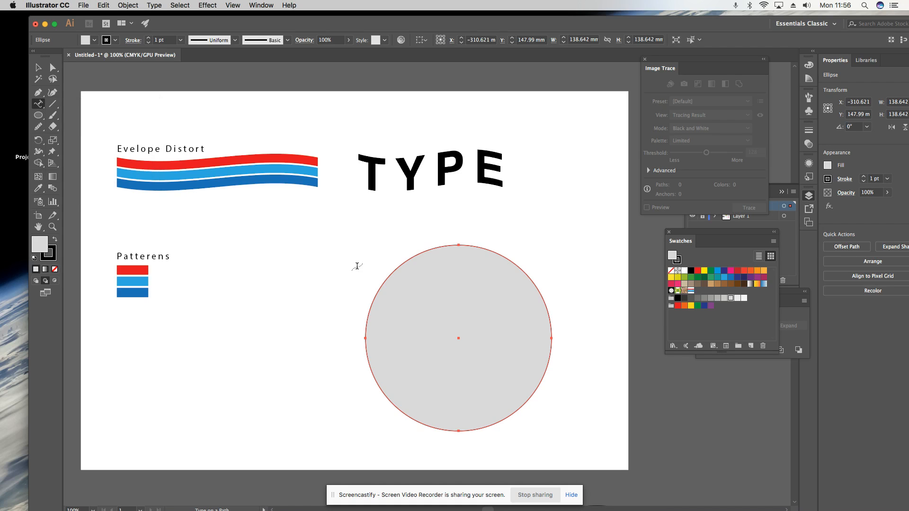
{"action": "left_click", "coordinate": [383, 283]}
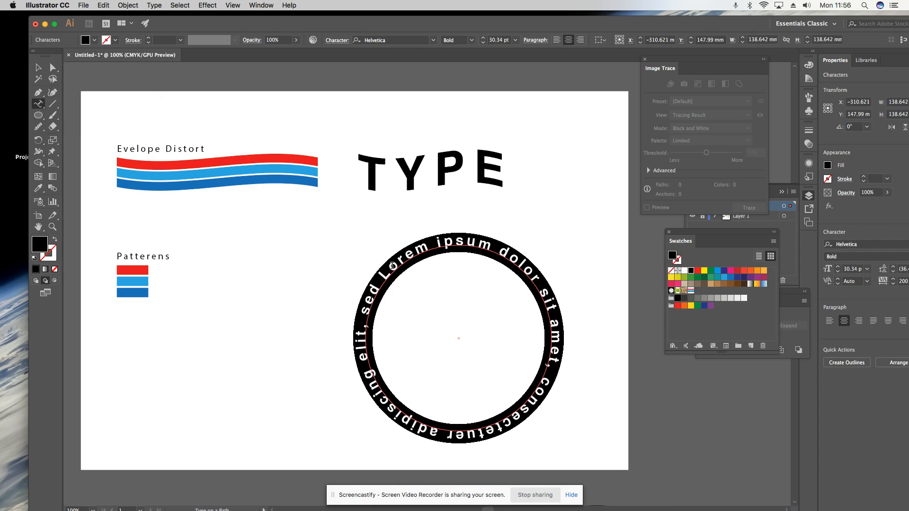
{"action": "type", "text": "TYPE"}
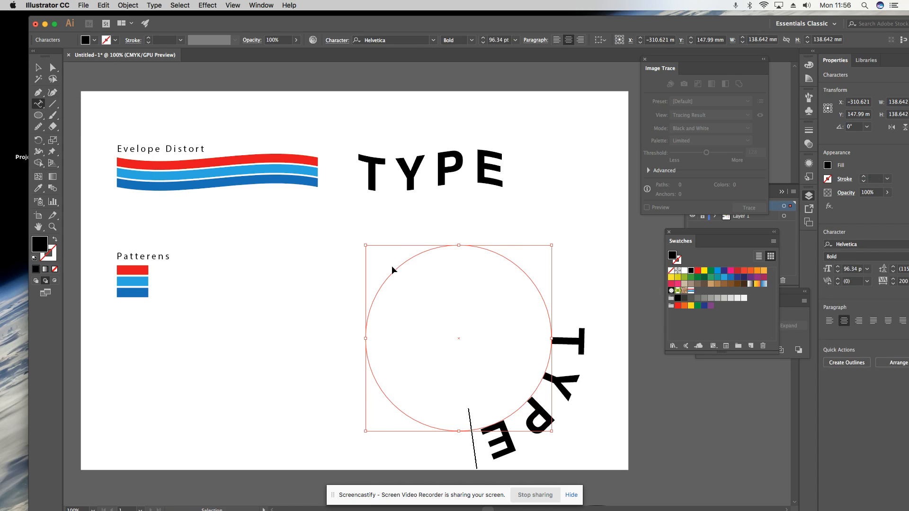
{"action": "key", "text": "super+v"}
{"action": "key", "text": "super+v"}
{"action": "key", "text": "super+v"}
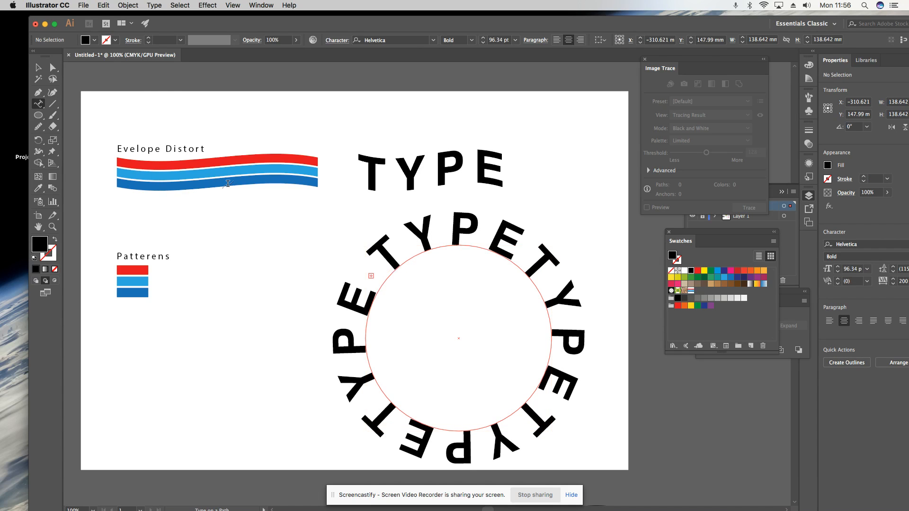
Reduce the font size of the text on the circle and fill its outline with more repeats of TYPE ending in dashes.
{"action": "key", "text": "super+shift+comma"}
{"action": "key", "text": "super+shift+comma"}
{"action": "key", "text": "super+shift+comma"}
{"action": "key", "text": "super+shift+comma"}
{"action": "key", "text": "super+shift+comma"}
{"action": "key", "text": "super+shift+comma"}
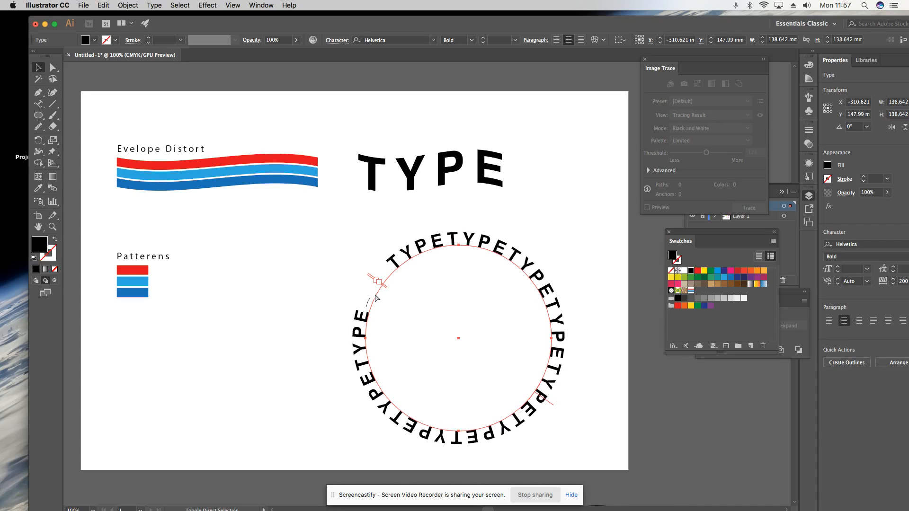
{"action": "key", "text": "super+shift+period"}
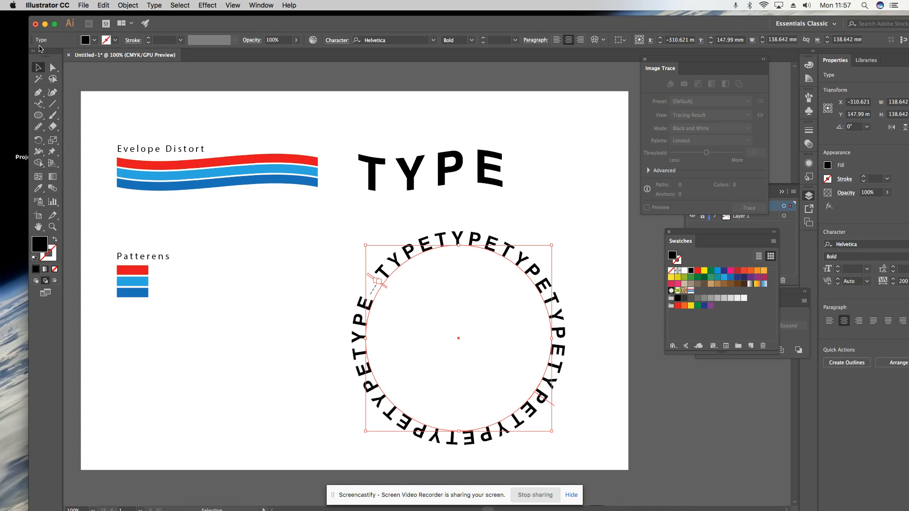
Apply an Arc warp envelope with a 24% horizontal bend to the ring of text.
{"action": "left_click", "coordinate": [134, 5]}
{"action": "mouse_move", "coordinate": [136, 245]}
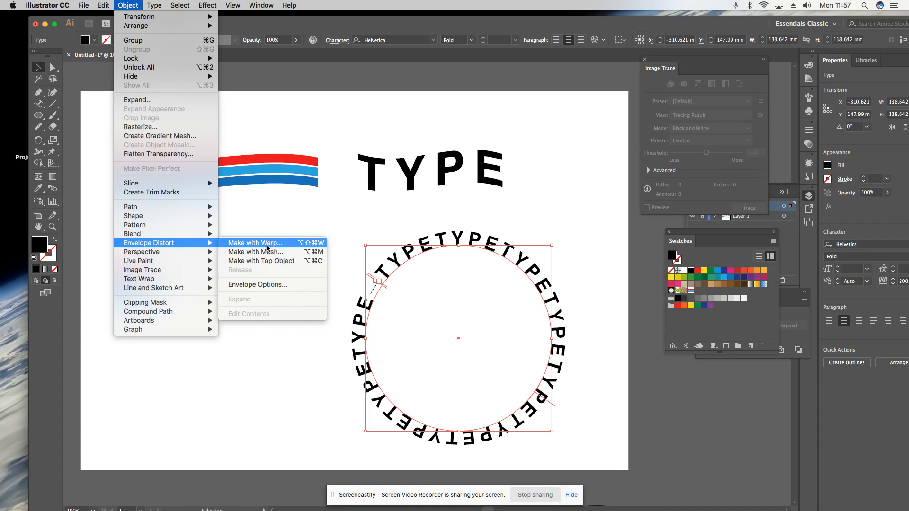
{"action": "left_click", "coordinate": [267, 246]}
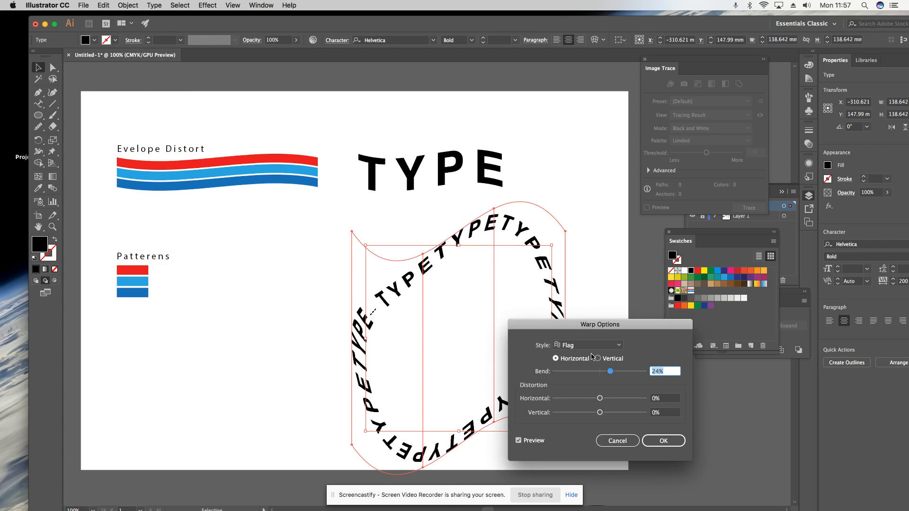
{"action": "left_click", "coordinate": [593, 349]}
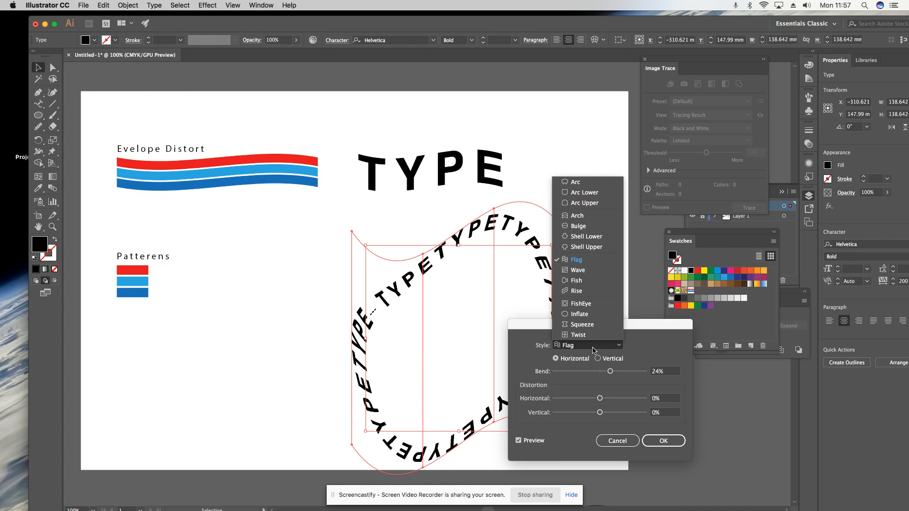
{"action": "left_click", "coordinate": [584, 185]}
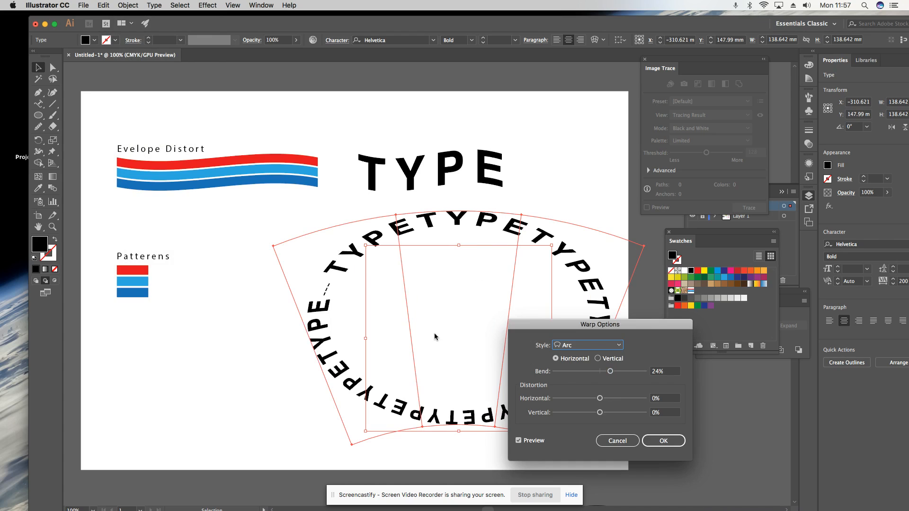
{"action": "left_click", "coordinate": [644, 438]}
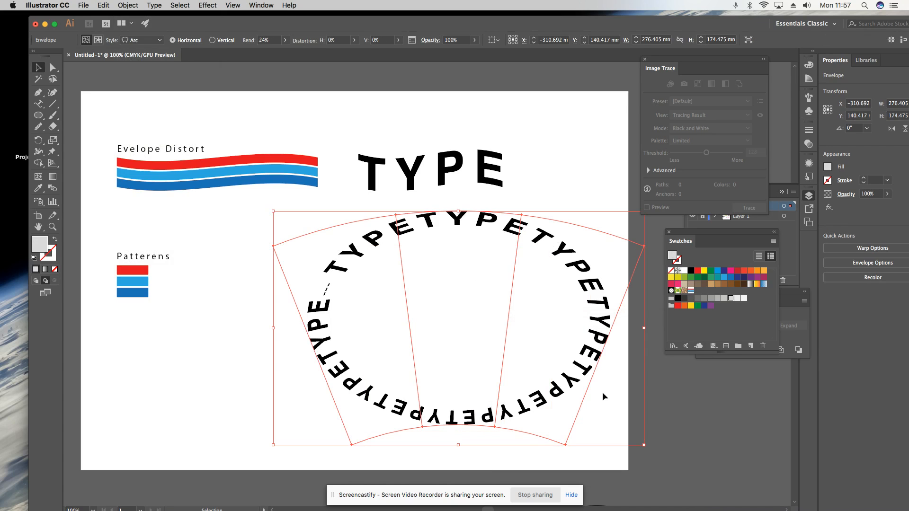
Replace the warped text ring and flag-warped stripes with a copy of the Patterens stripes under Evelope Distort, stretched to about 157 mm wide.
{"action": "key", "text": "Delete"}
{"action": "left_click", "coordinate": [294, 176]}
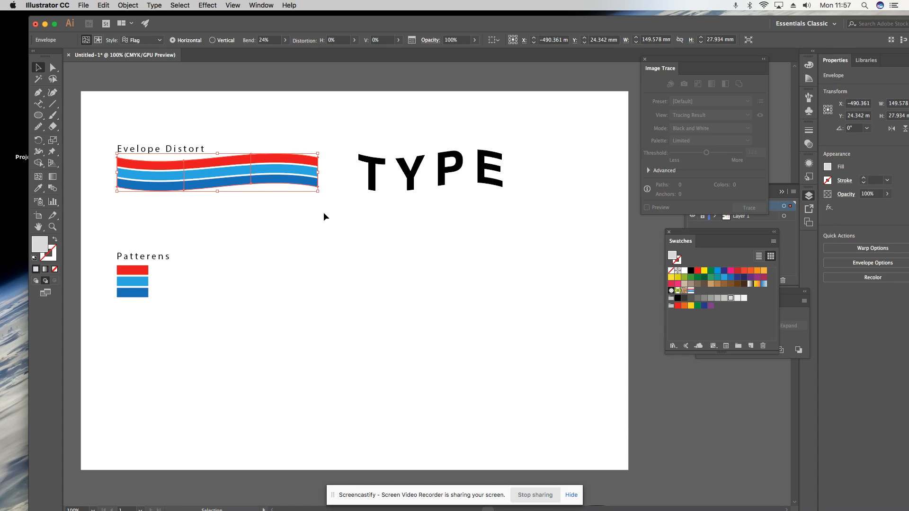
{"action": "key", "text": "Delete"}
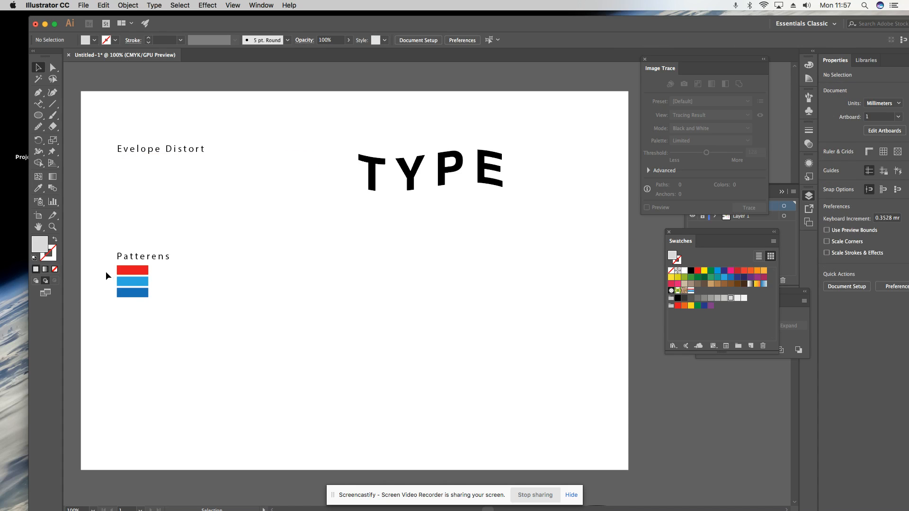
{"action": "left_click_drag", "start_coordinate": [144, 305], "coordinate": [326, 174]}
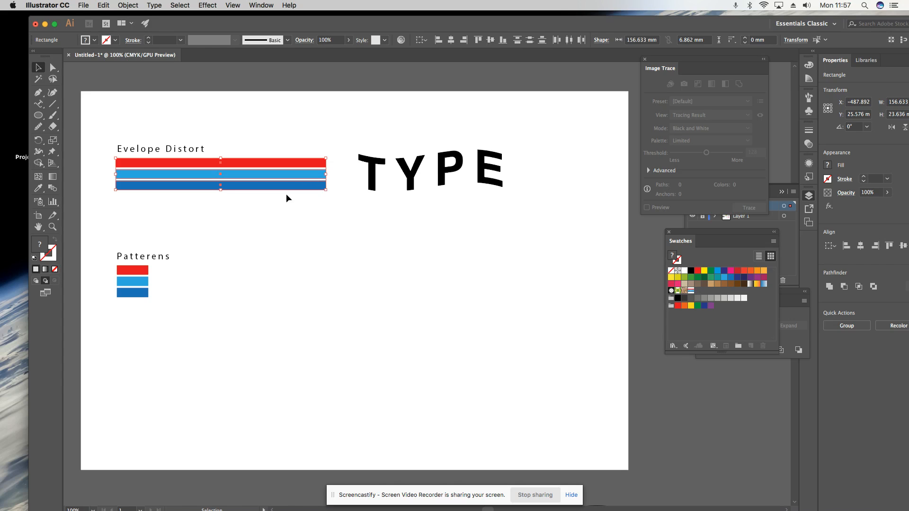
Apply an envelope mesh with 5 rows and 5 columns to the three long stripes.
{"action": "left_click", "coordinate": [128, 5]}
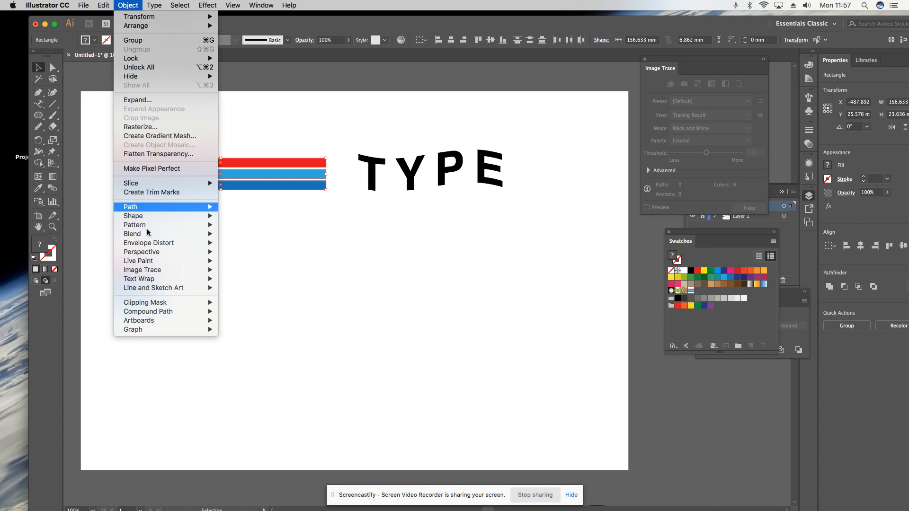
{"action": "mouse_move", "coordinate": [157, 243]}
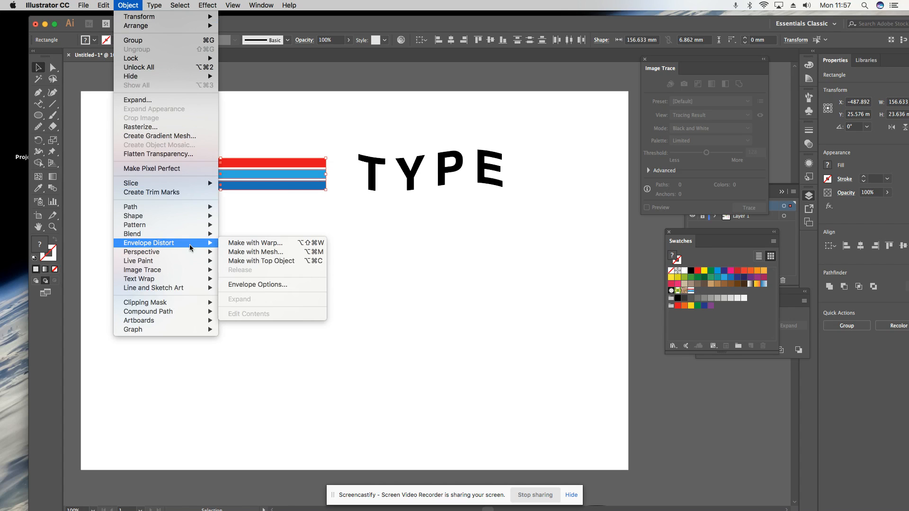
{"action": "left_click", "coordinate": [263, 252]}
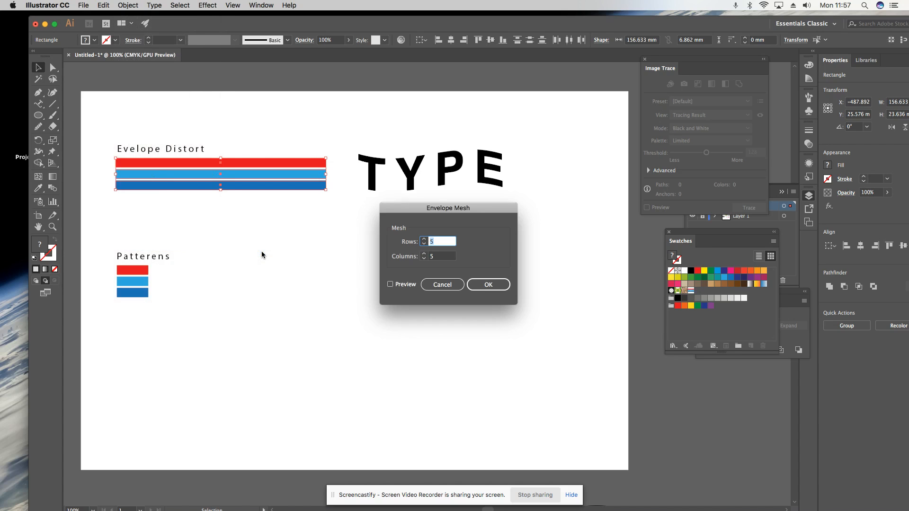
{"action": "left_click", "coordinate": [390, 284]}
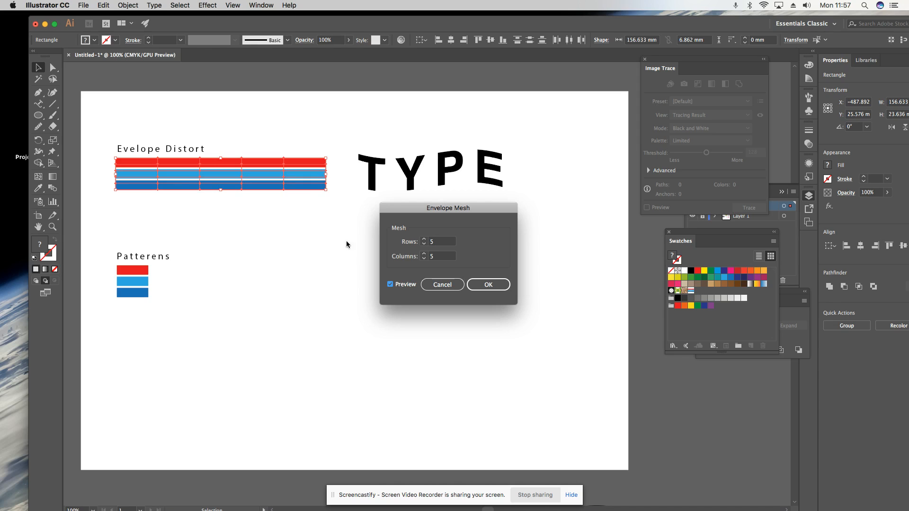
{"action": "left_click", "coordinate": [489, 288]}
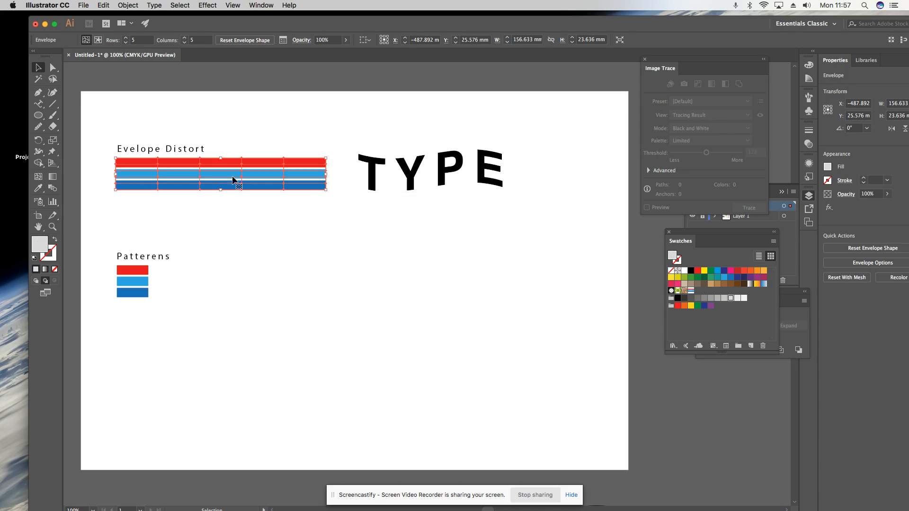
Try pulling single mesh points on the stripes' lower edge, upper edge and right corner outward, and undo the moves.
{"action": "key", "text": "a"}
{"action": "left_click", "coordinate": [286, 197]}
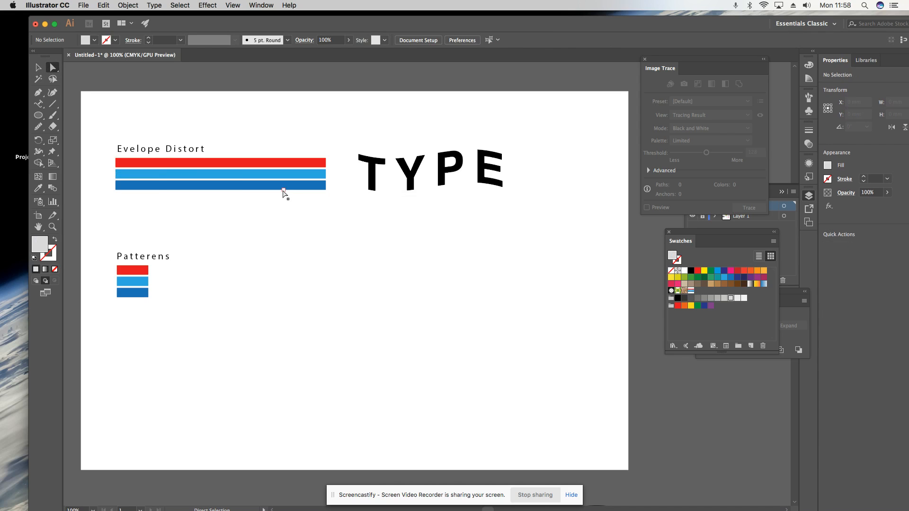
{"action": "left_click", "coordinate": [283, 189]}
{"action": "left_click_drag", "start_coordinate": [282, 189], "coordinate": [282, 220]}
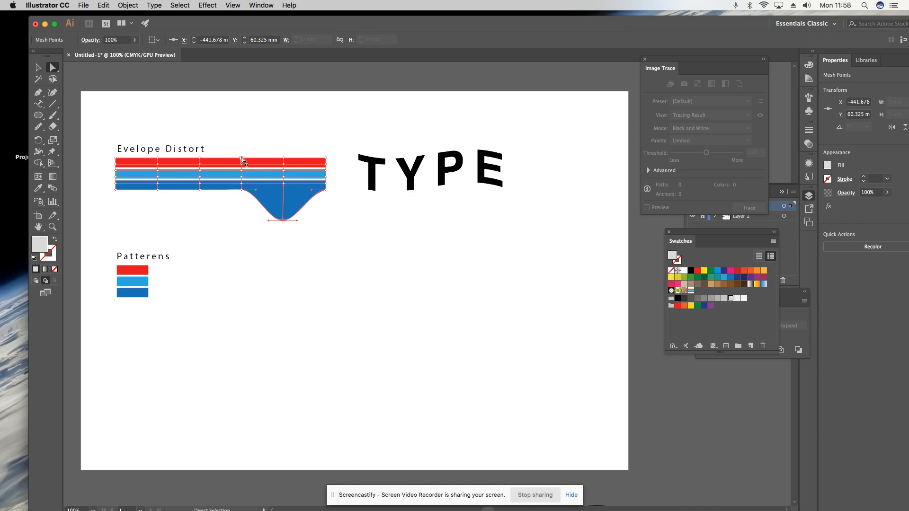
{"action": "left_click_drag", "start_coordinate": [242, 159], "coordinate": [240, 141]}
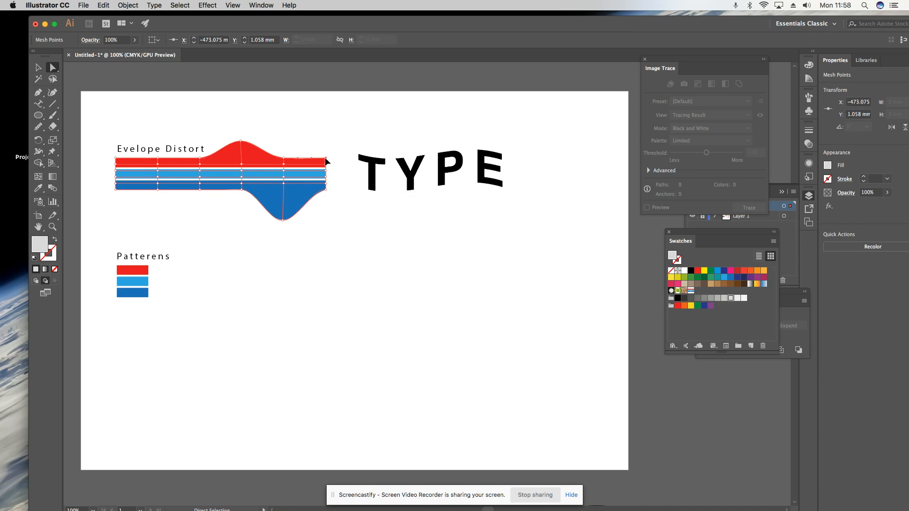
{"action": "left_click_drag", "start_coordinate": [326, 160], "coordinate": [344, 149]}
{"action": "key", "text": "ctrl+z"}
{"action": "key", "text": "ctrl+z"}
{"action": "key", "text": "ctrl+z"}
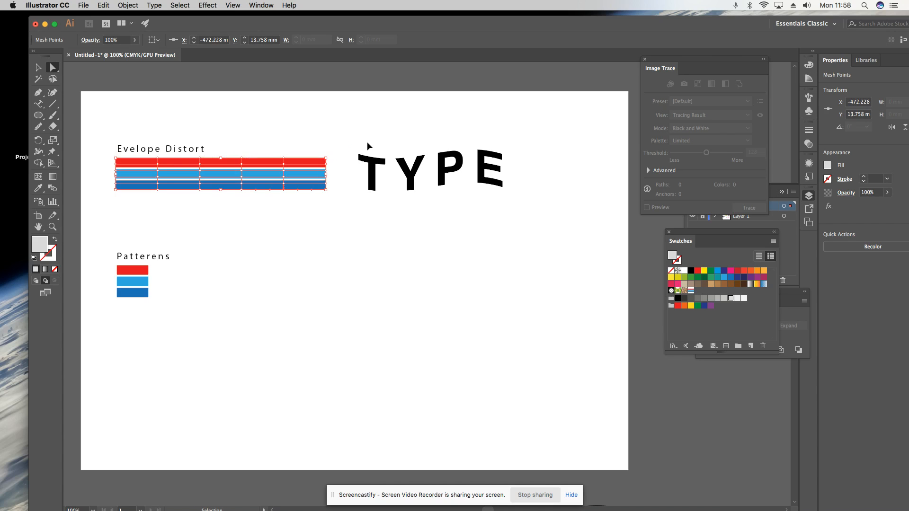
Raise the mesh column next to the stripes' right end by about 14 mm to form a hump.
{"action": "mouse_move", "coordinate": [271, 132]}
{"action": "left_mouse_down"}
{"action": "mouse_move", "coordinate": [291, 158]}
{"action": "mouse_move", "coordinate": [299, 215]}
{"action": "left_mouse_up"}
{"action": "left_click", "coordinate": [284, 178]}
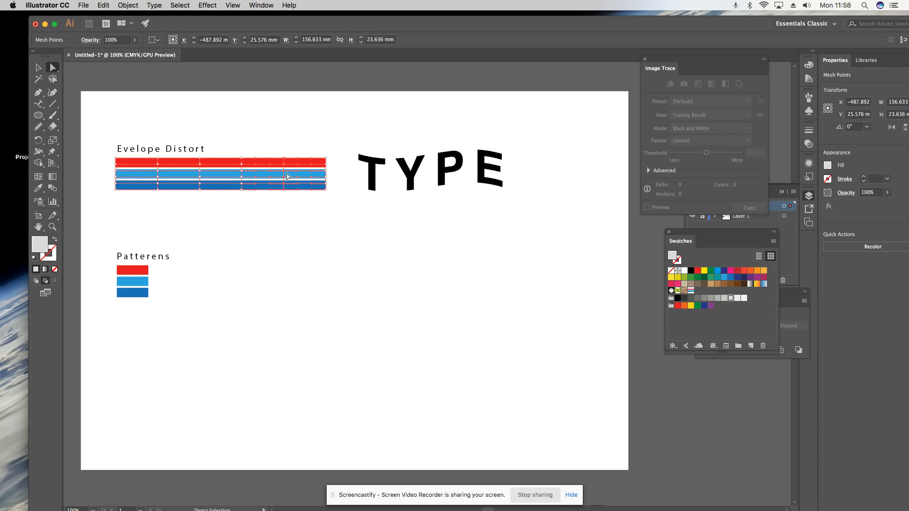
{"action": "left_click_drag", "start_coordinate": [284, 179], "coordinate": [260, 208]}
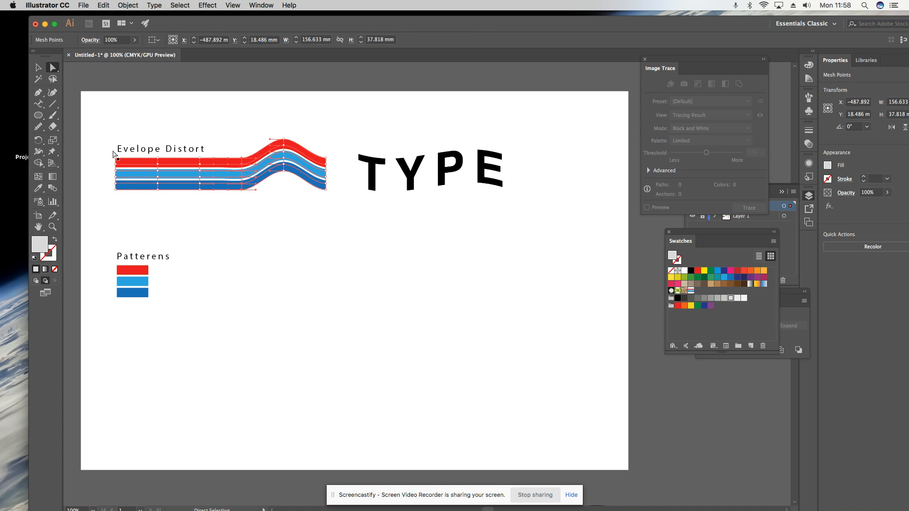
Rotate the mesh column just left of the hump by about 70° to twist the stripes.
{"action": "left_click", "coordinate": [37, 142]}
{"action": "left_click_drag", "start_coordinate": [237, 160], "coordinate": [225, 176]}
{"action": "key", "text": "a"}
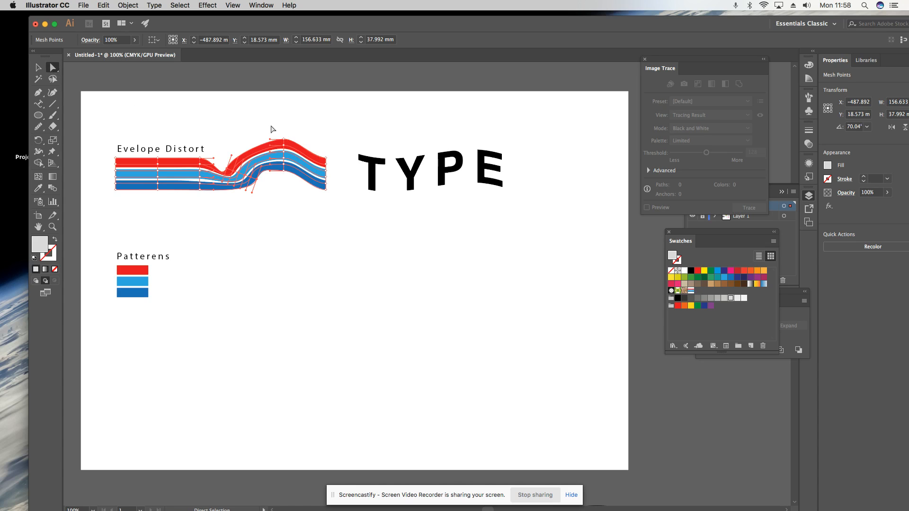
Scale the mesh column at the stripes' right end to about 60 mm tall and deselect the envelope.
{"action": "left_click_drag", "start_coordinate": [321, 139], "coordinate": [343, 218]}
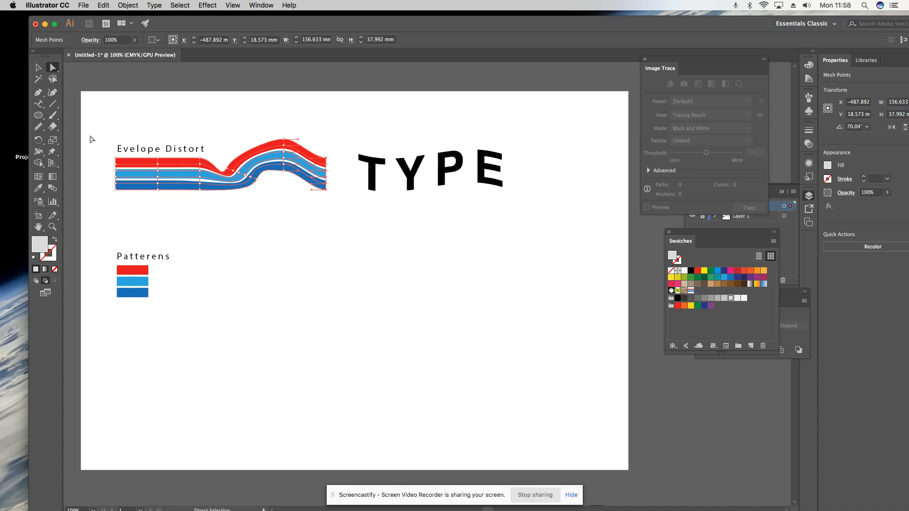
{"action": "left_click", "coordinate": [52, 140]}
{"action": "left_click_drag", "start_coordinate": [331, 164], "coordinate": [334, 132]}
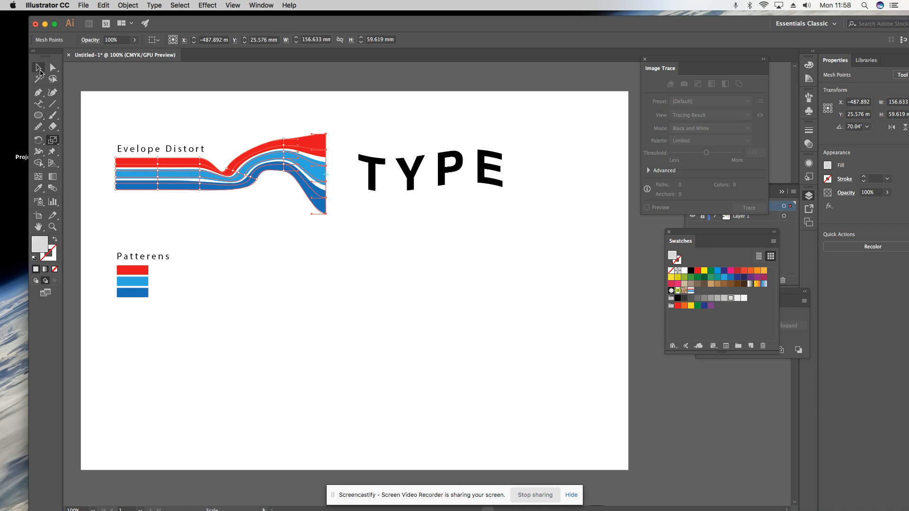
{"action": "left_click", "coordinate": [38, 68]}
{"action": "left_click", "coordinate": [203, 104]}
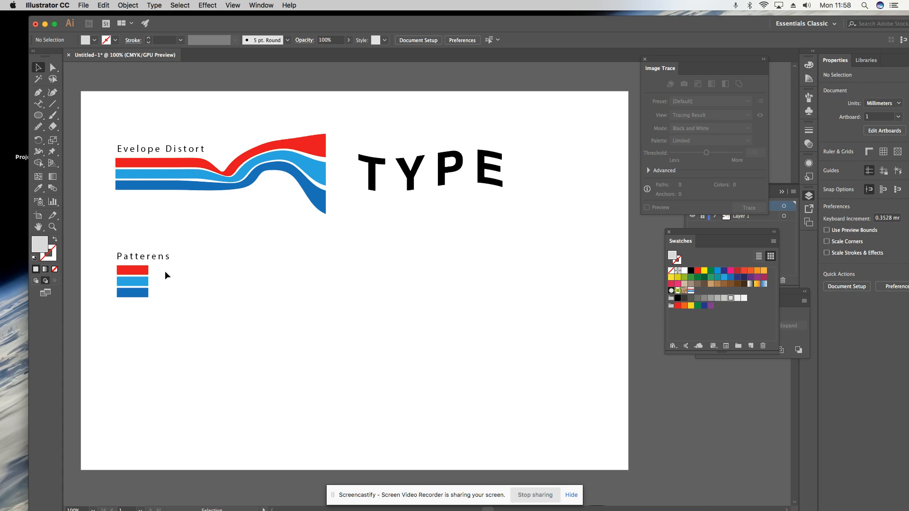
Duplicate the three short stripes under Patterens about 25 mm to the right.
{"action": "mouse_move", "coordinate": [171, 317]}
{"action": "left_mouse_down"}
{"action": "mouse_move", "coordinate": [116, 266]}
{"action": "mouse_move", "coordinate": [149, 296]}
{"action": "left_mouse_up"}
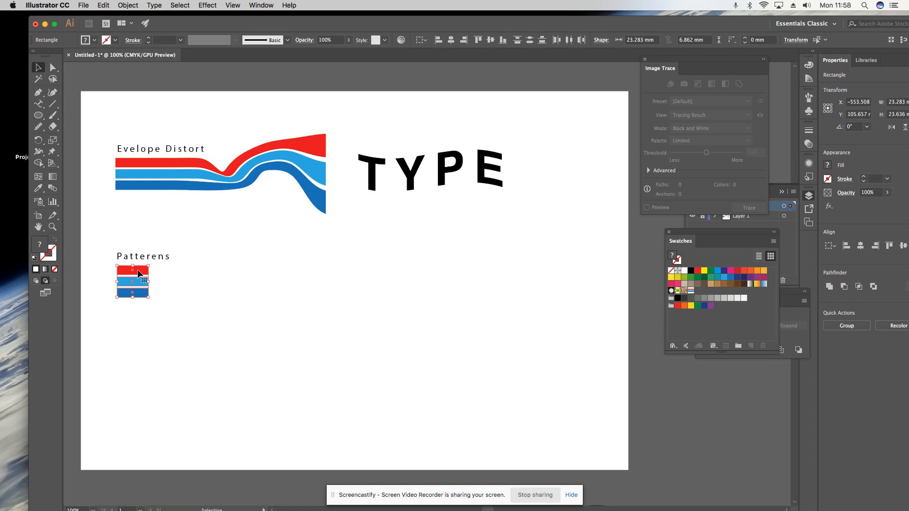
{"action": "left_click_drag", "start_coordinate": [138, 273], "coordinate": [172, 276]}
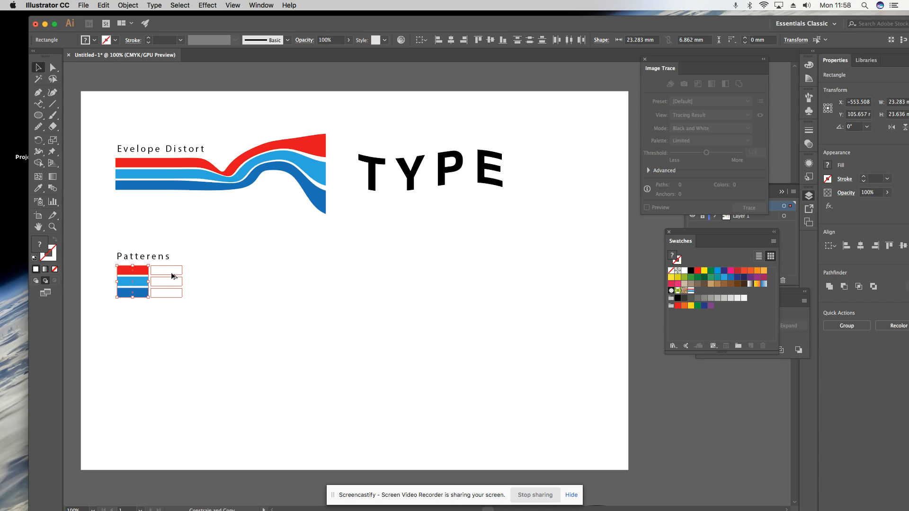
{"action": "left_click_drag", "start_coordinate": [173, 276], "coordinate": [174, 277]}
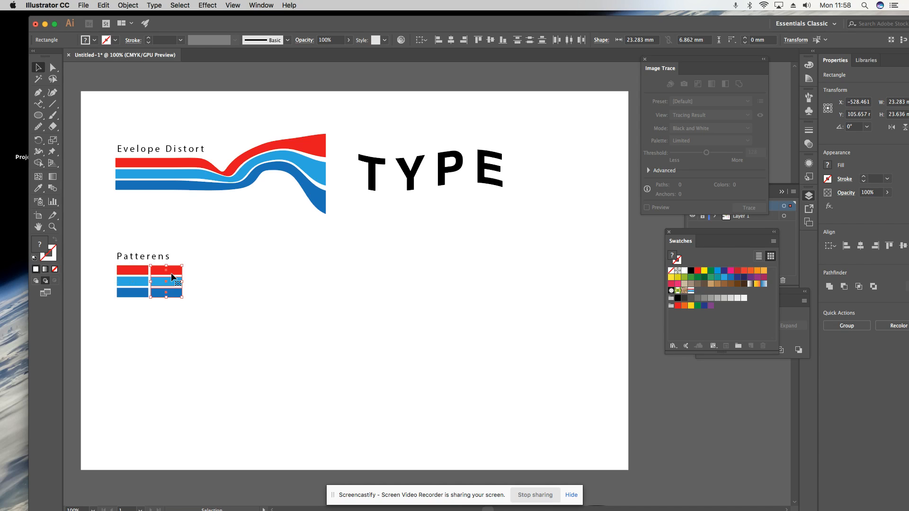
Rotate the duplicated stripe block by 90° so its stripes run vertically, and deselect it.
{"action": "double_click", "coordinate": [38, 141]}
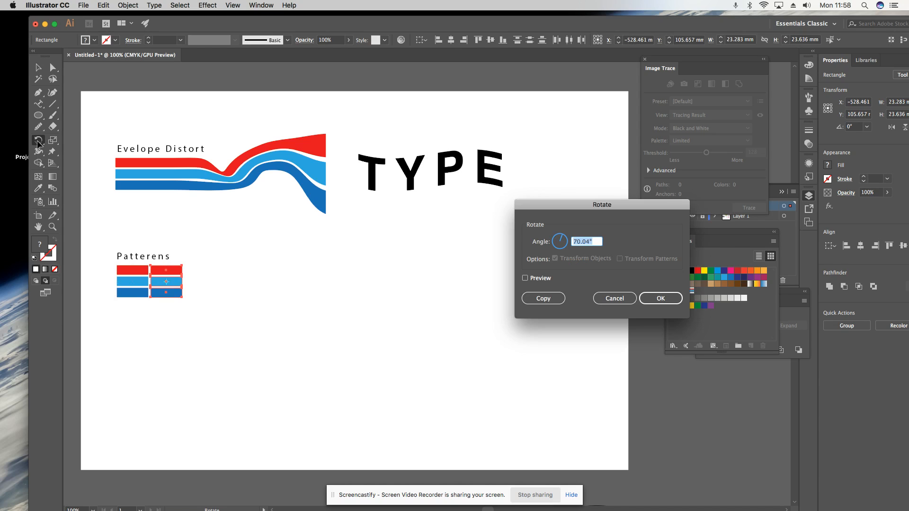
{"action": "left_click_drag", "start_coordinate": [531, 209], "coordinate": [330, 211]}
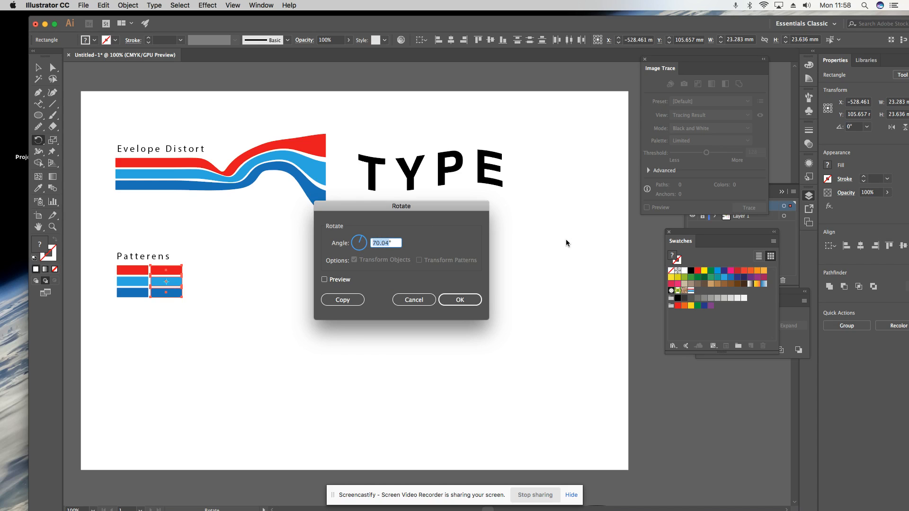
{"action": "type", "text": "90"}
{"action": "key", "text": "Return"}
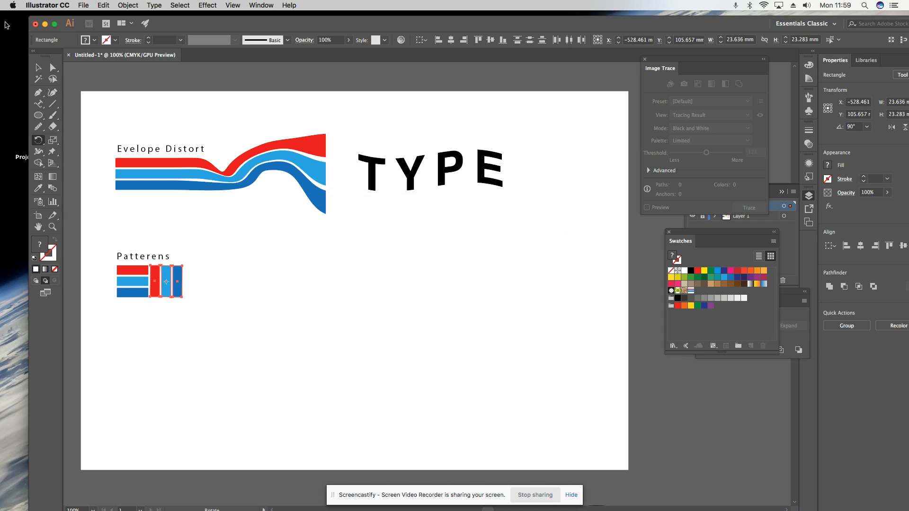
{"action": "key", "text": "v"}
{"action": "left_click", "coordinate": [141, 303]}
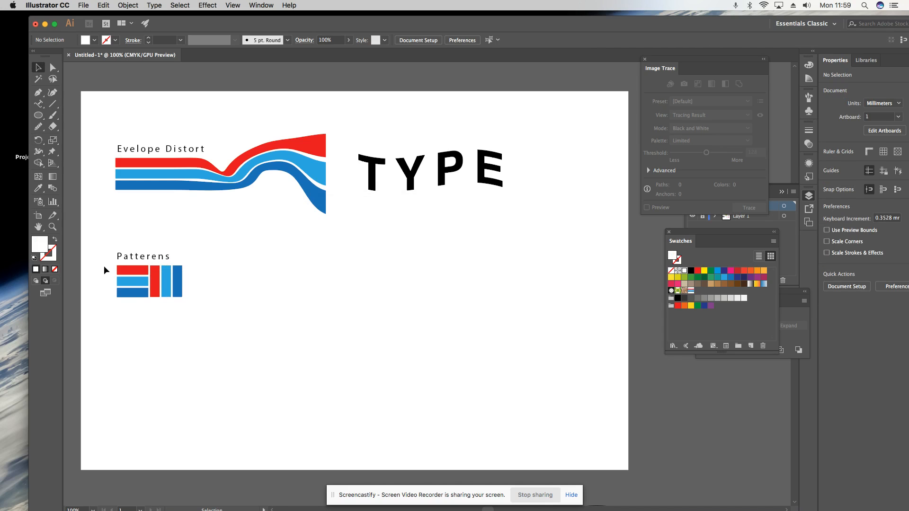
Add the horizontal and vertical stripe blocks together as a new pattern swatch.
{"action": "left_click_drag", "start_coordinate": [103, 266], "coordinate": [195, 309]}
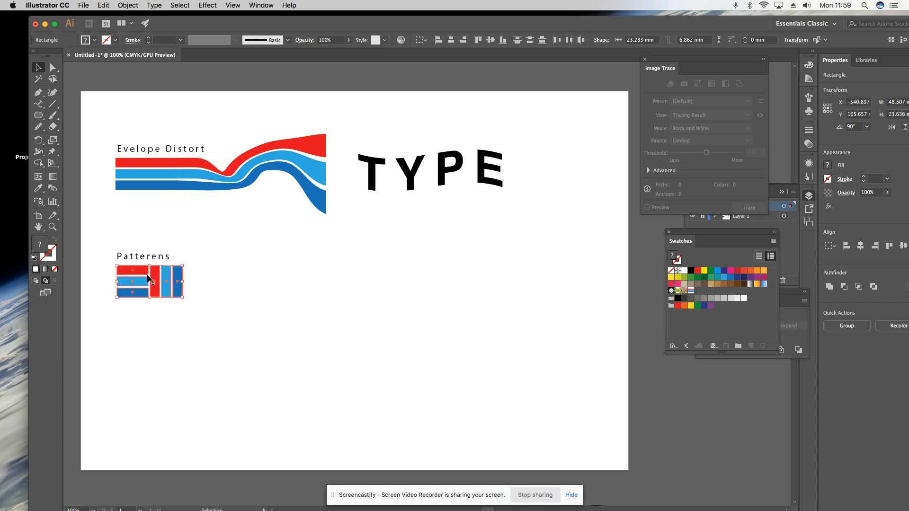
{"action": "left_click_drag", "start_coordinate": [147, 274], "coordinate": [702, 291]}
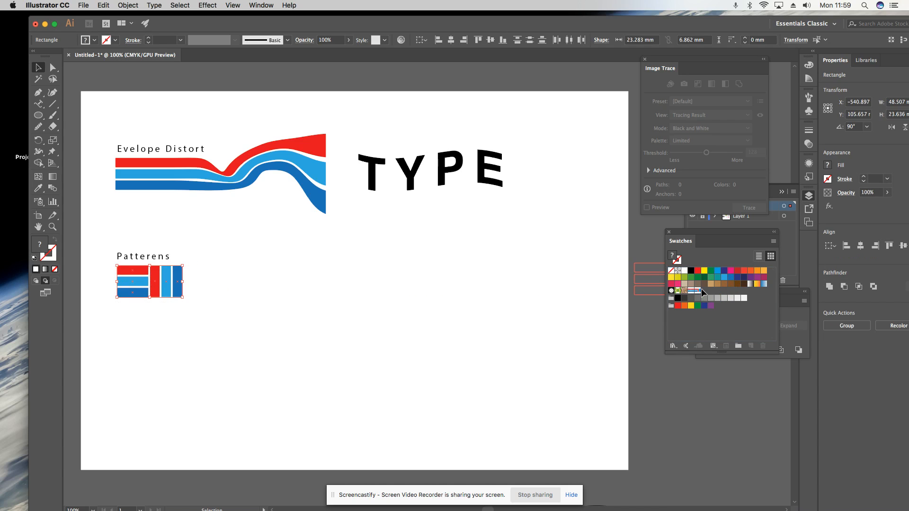
Draw a rectangle about 227 by 138 mm beside the small stripe blocks under Patterens and fill it with the new stripe pattern swatch.
{"action": "left_click", "coordinate": [37, 116]}
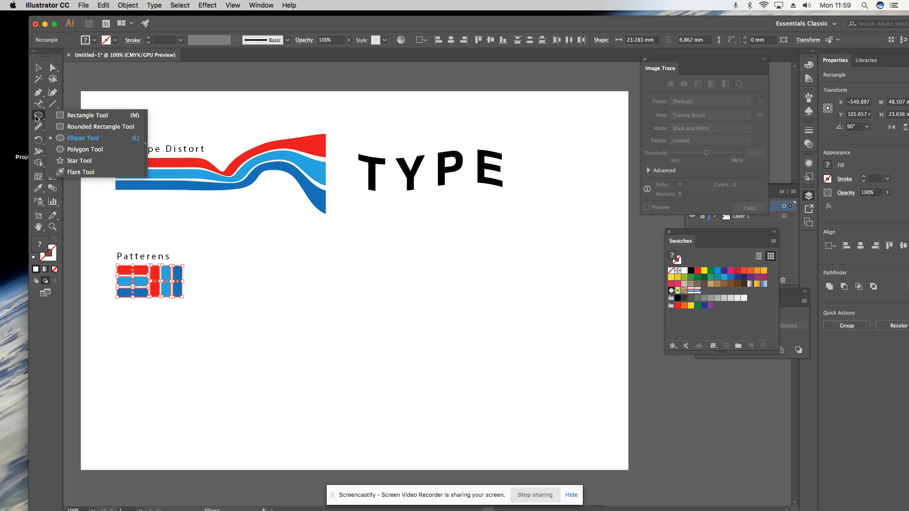
{"action": "left_click", "coordinate": [87, 116]}
{"action": "left_click_drag", "start_coordinate": [218, 251], "coordinate": [529, 438]}
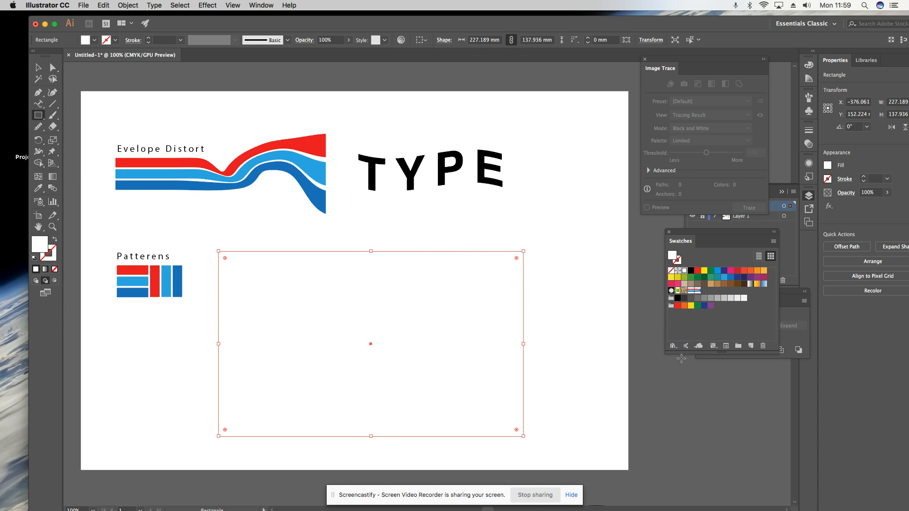
{"action": "left_click", "coordinate": [698, 291]}
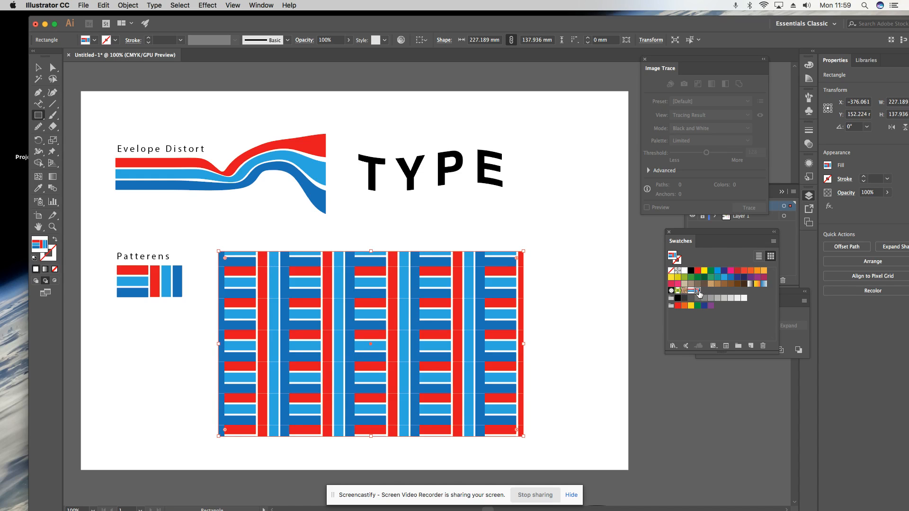
Change the stripe pattern swatch's tile type to Brick by Row and exit pattern editing.
{"action": "double_click", "coordinate": [698, 291]}
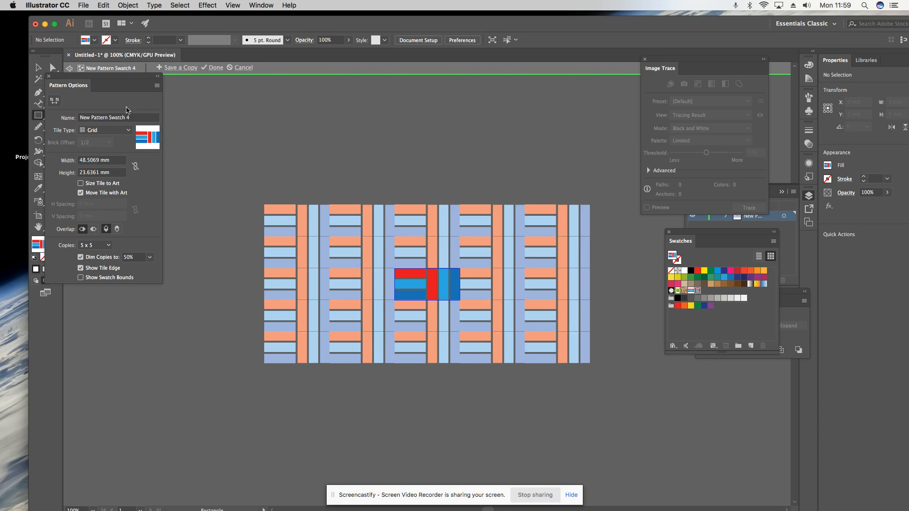
{"action": "left_click_drag", "start_coordinate": [124, 78], "coordinate": [410, 182]}
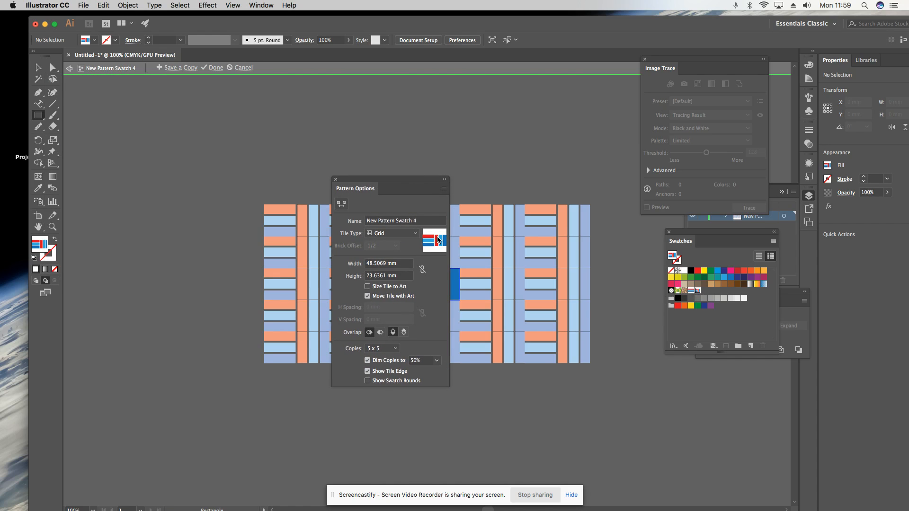
{"action": "left_click", "coordinate": [412, 234]}
{"action": "left_click", "coordinate": [409, 253]}
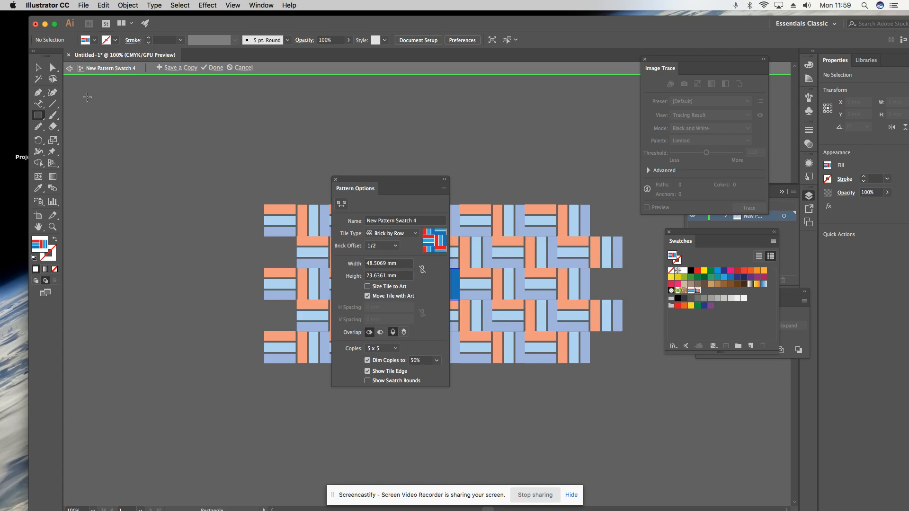
{"action": "left_click", "coordinate": [38, 67]}
{"action": "left_click", "coordinate": [70, 69]}
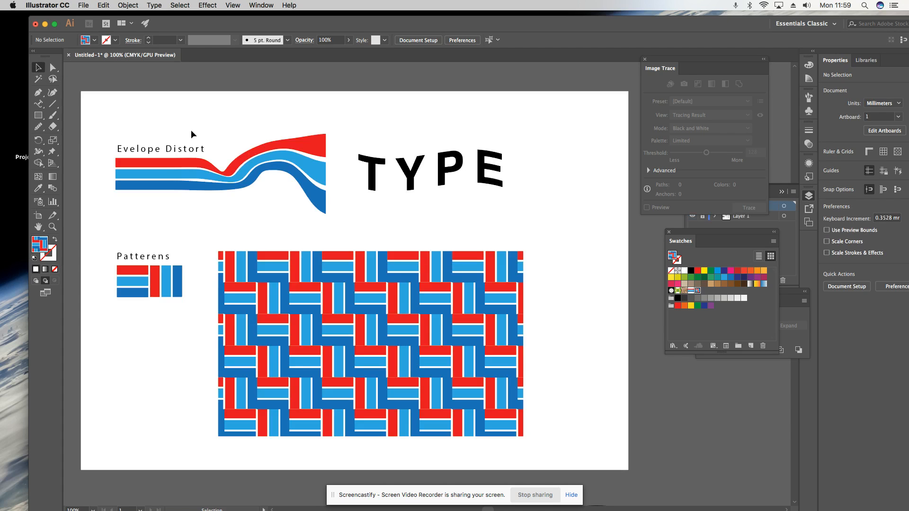